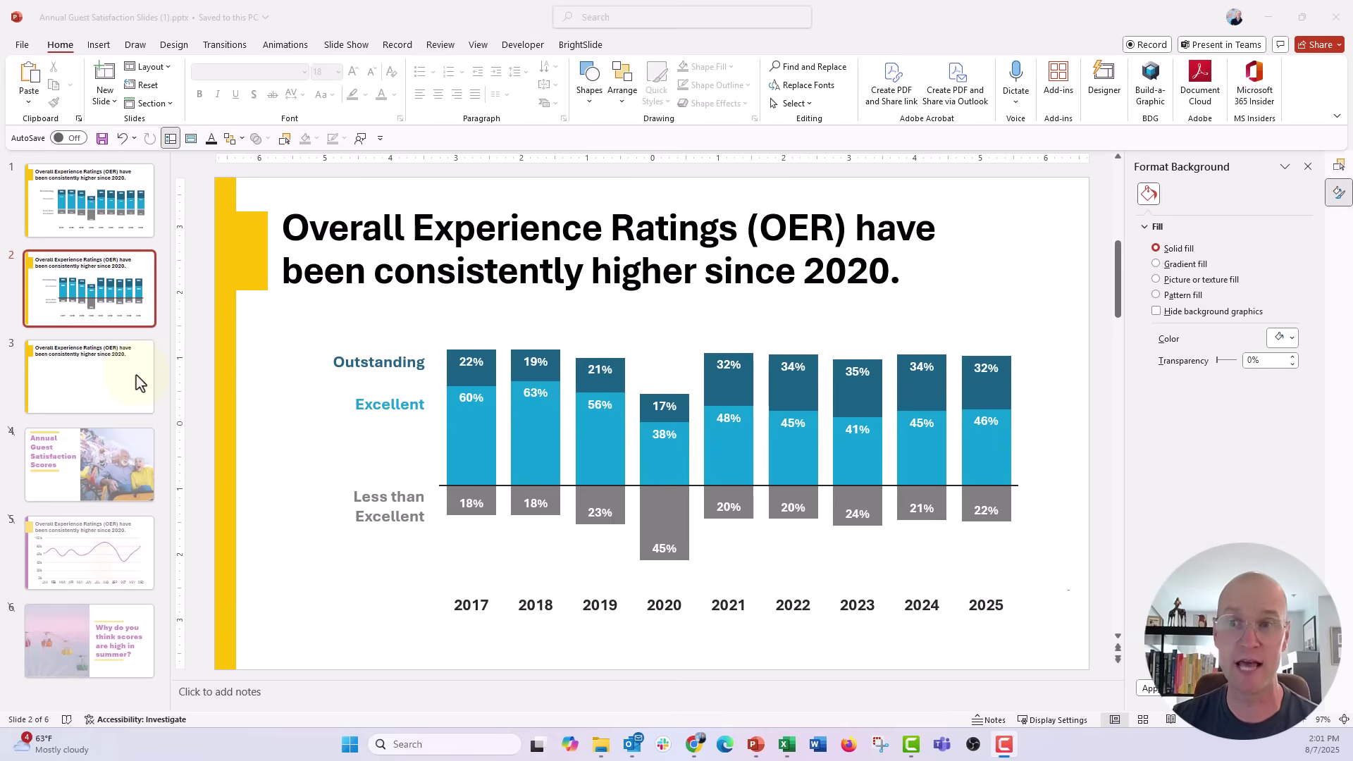
- Open slide 3, the blank 'Overall Experience Ratings (OER)' content slide
left_click(137, 375)
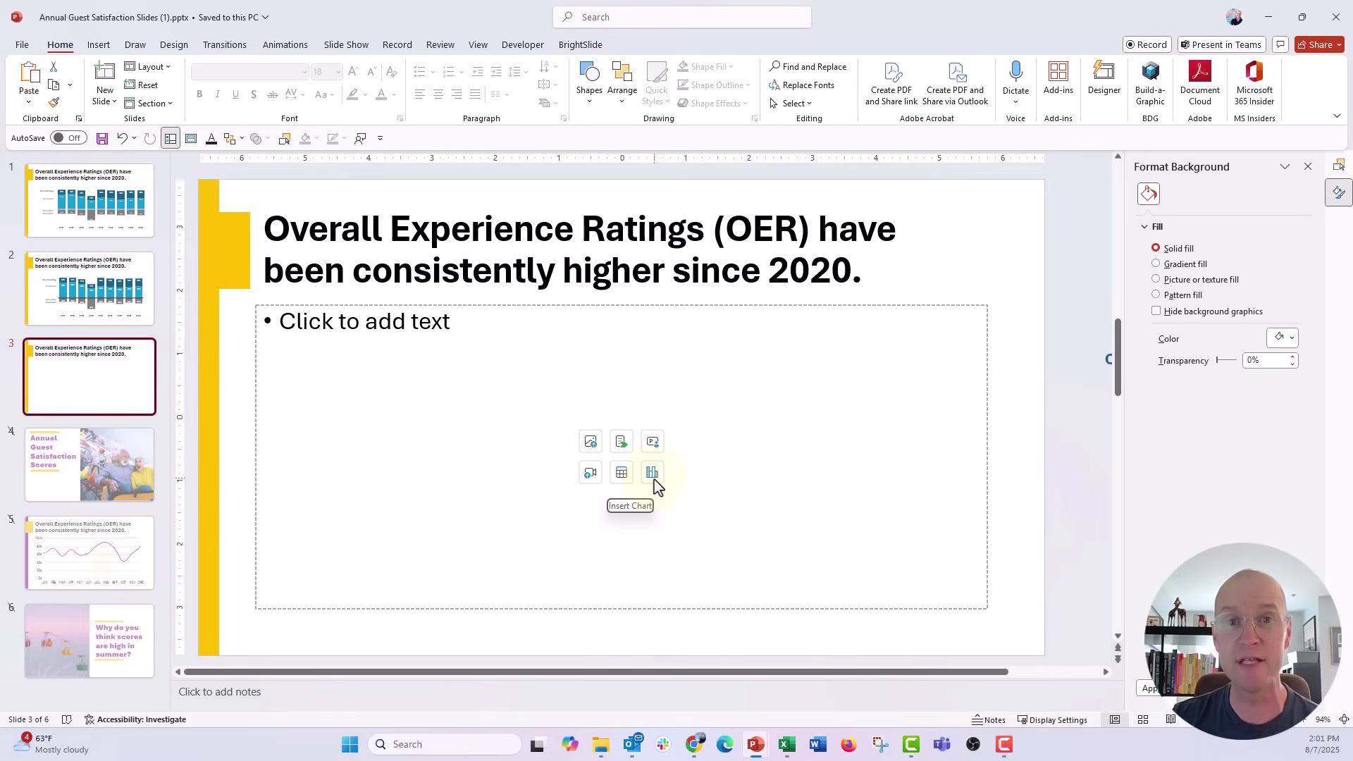
- Start inserting a chart into slide 3's empty content placeholder
left_click(99, 45)
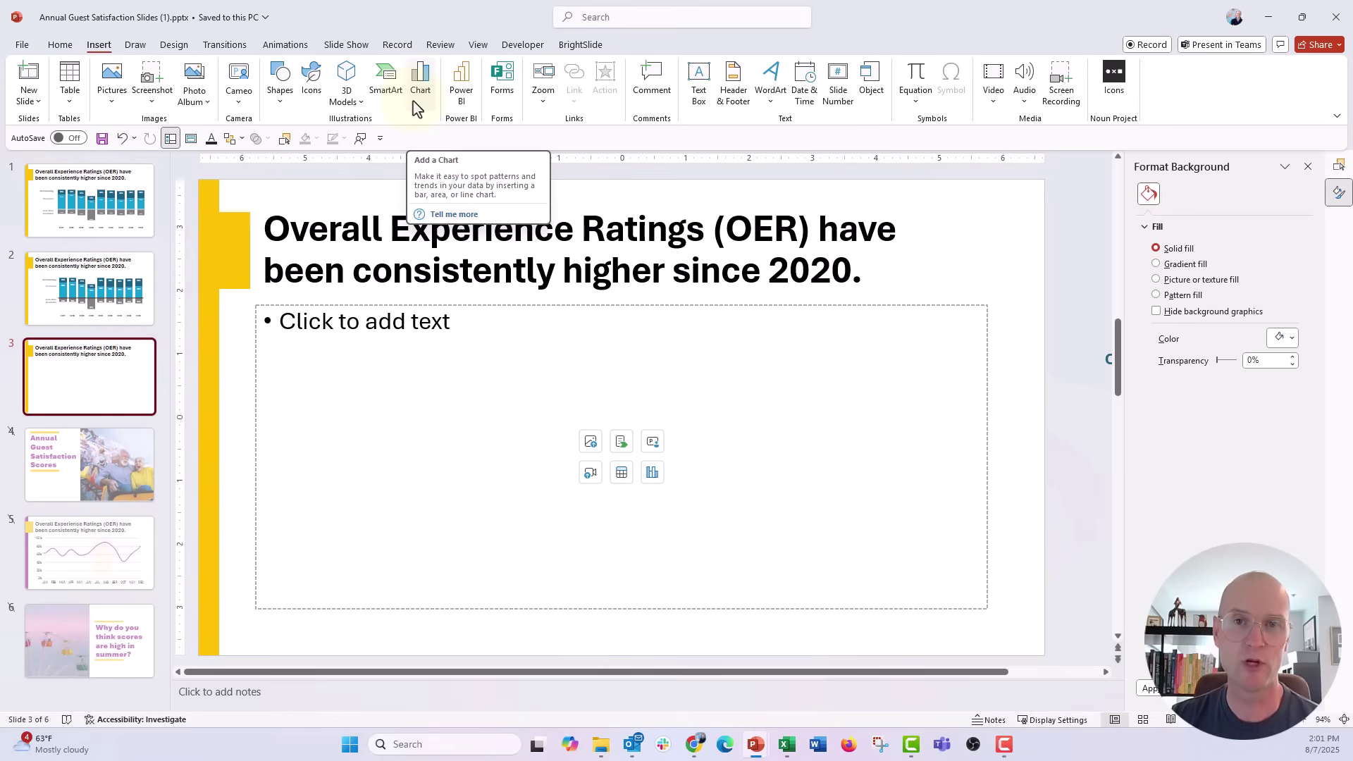
left_click(296, 304)
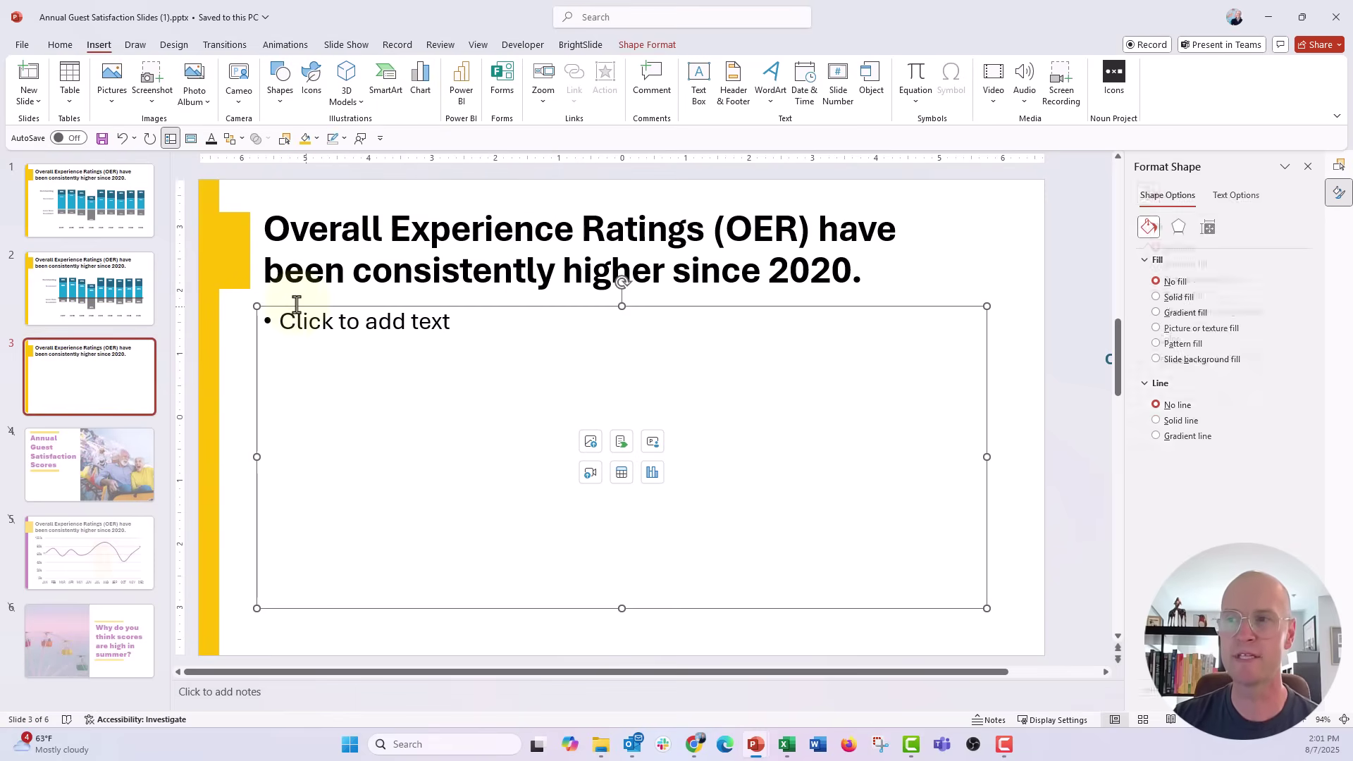
left_click(653, 472)
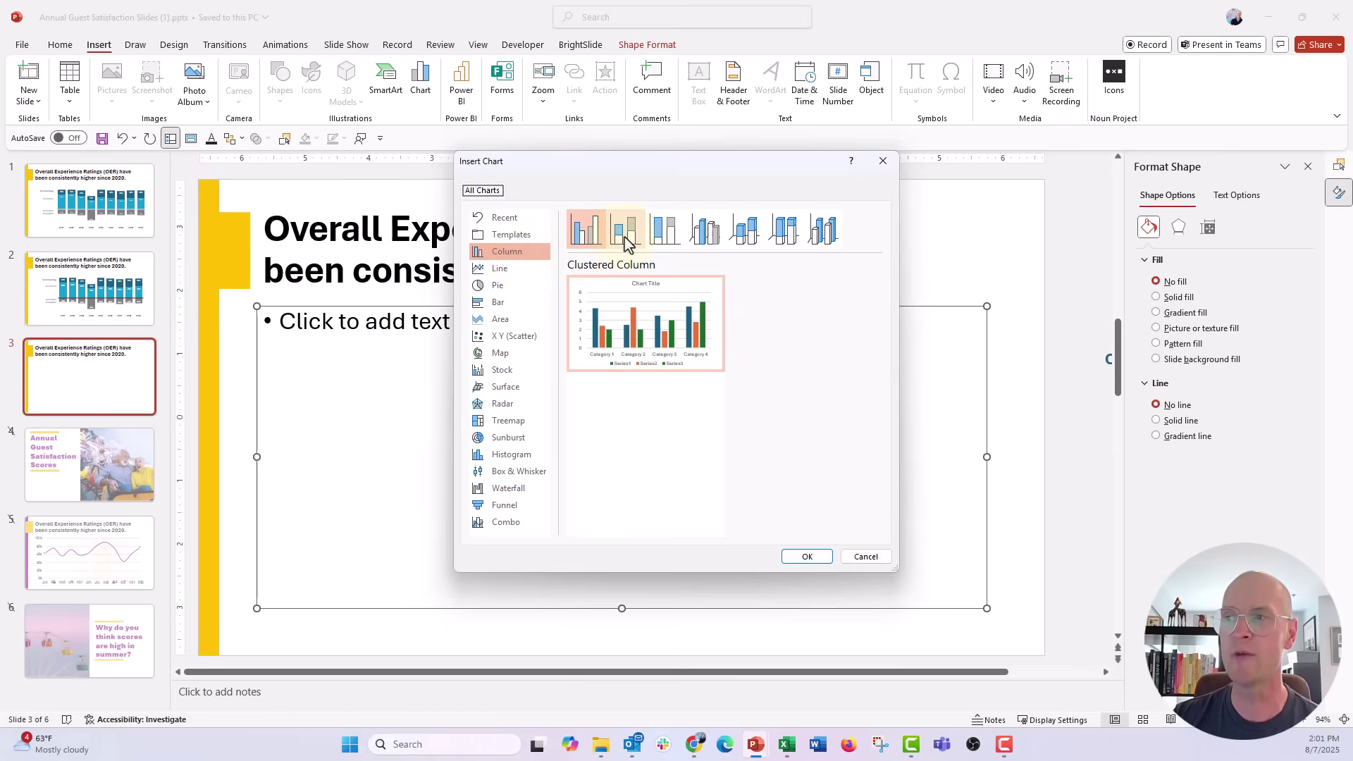
- Insert a Column > 100% Stacked Column chart with sample data
left_click(674, 245)
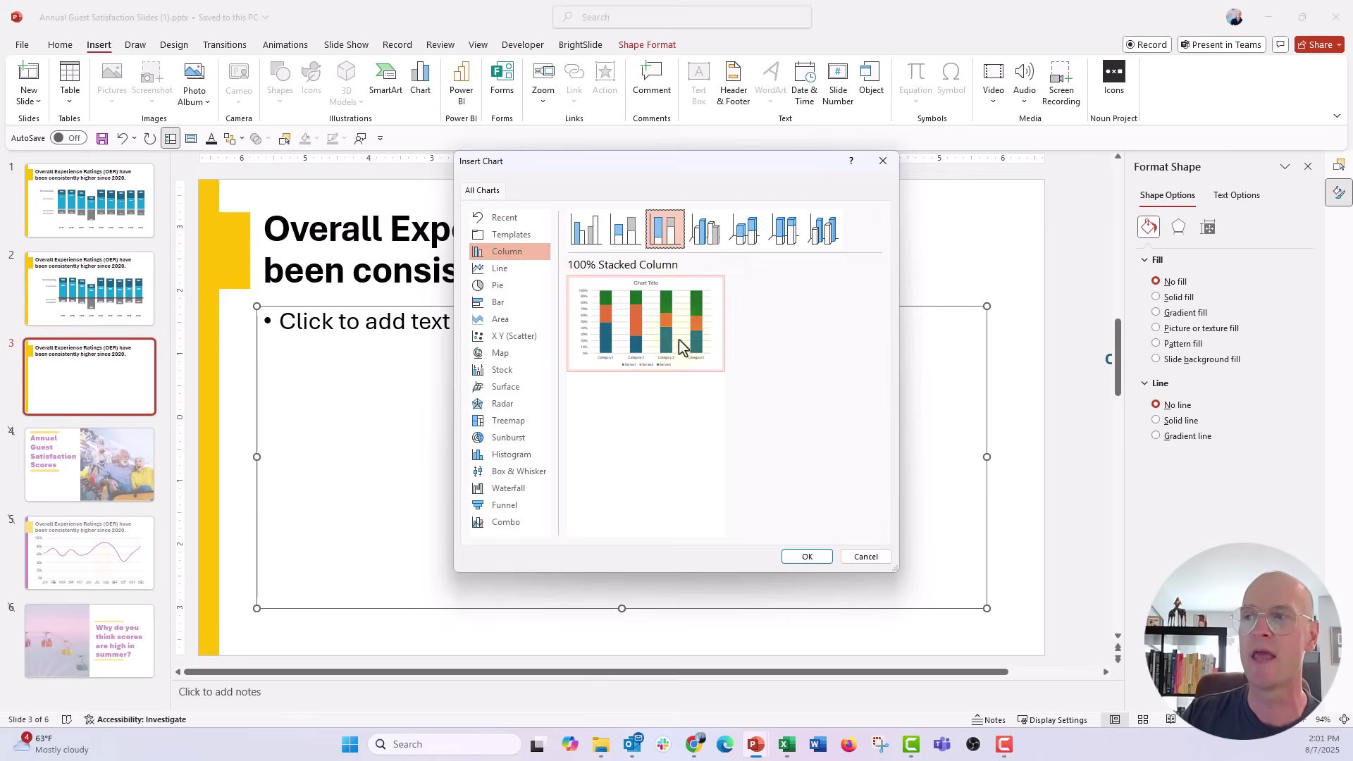
left_click(787, 557)
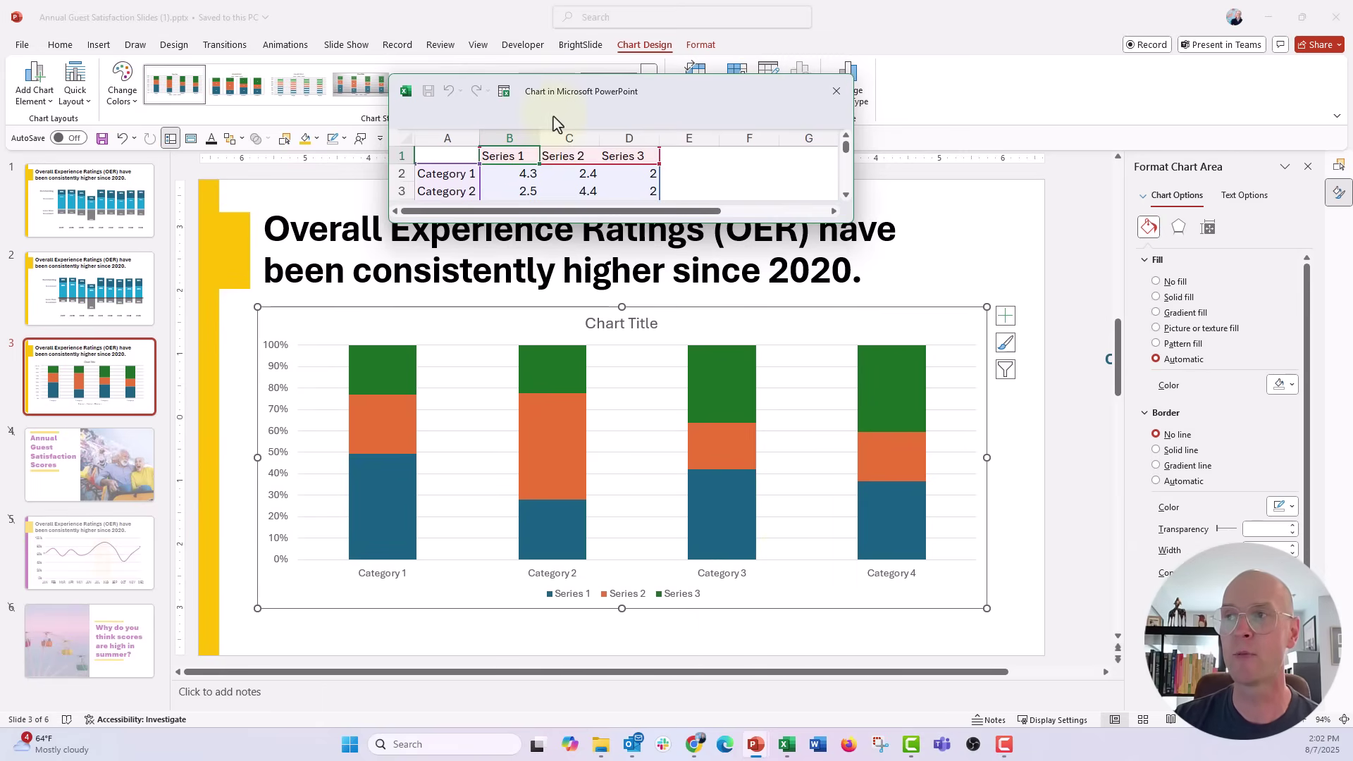
- Reposition and enlarge the chart data sheet, then switch to the Excel rating workbook Book1
left_click_drag(556, 123, 505, 104)
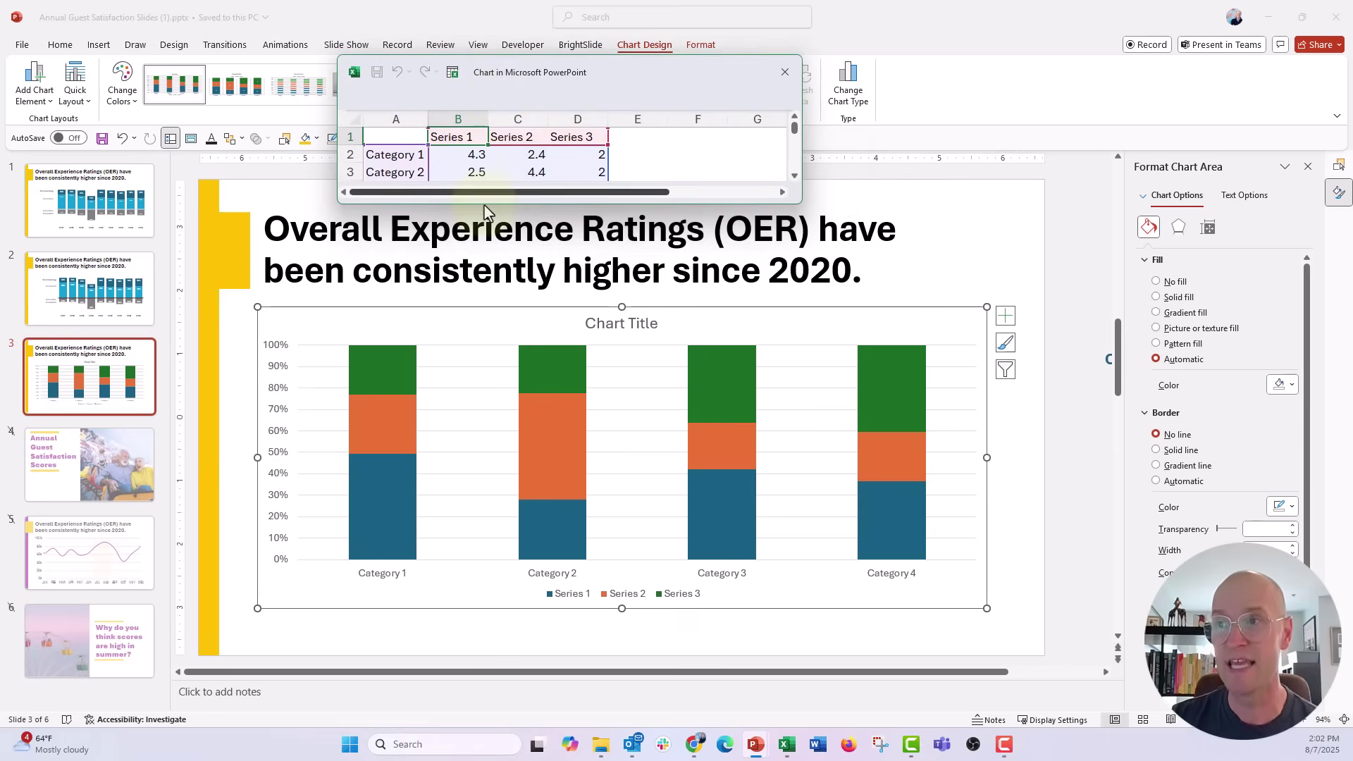
left_click_drag(481, 204, 480, 260)
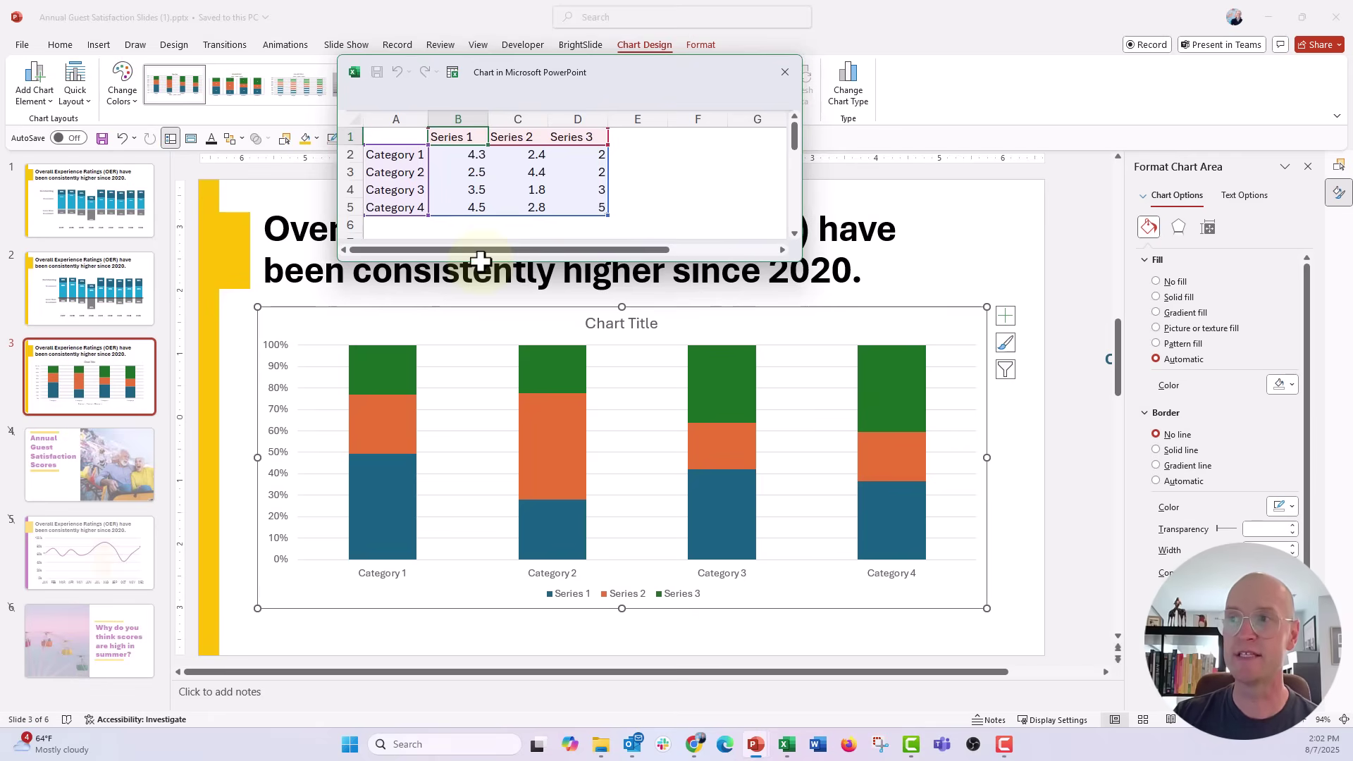
left_click(787, 744)
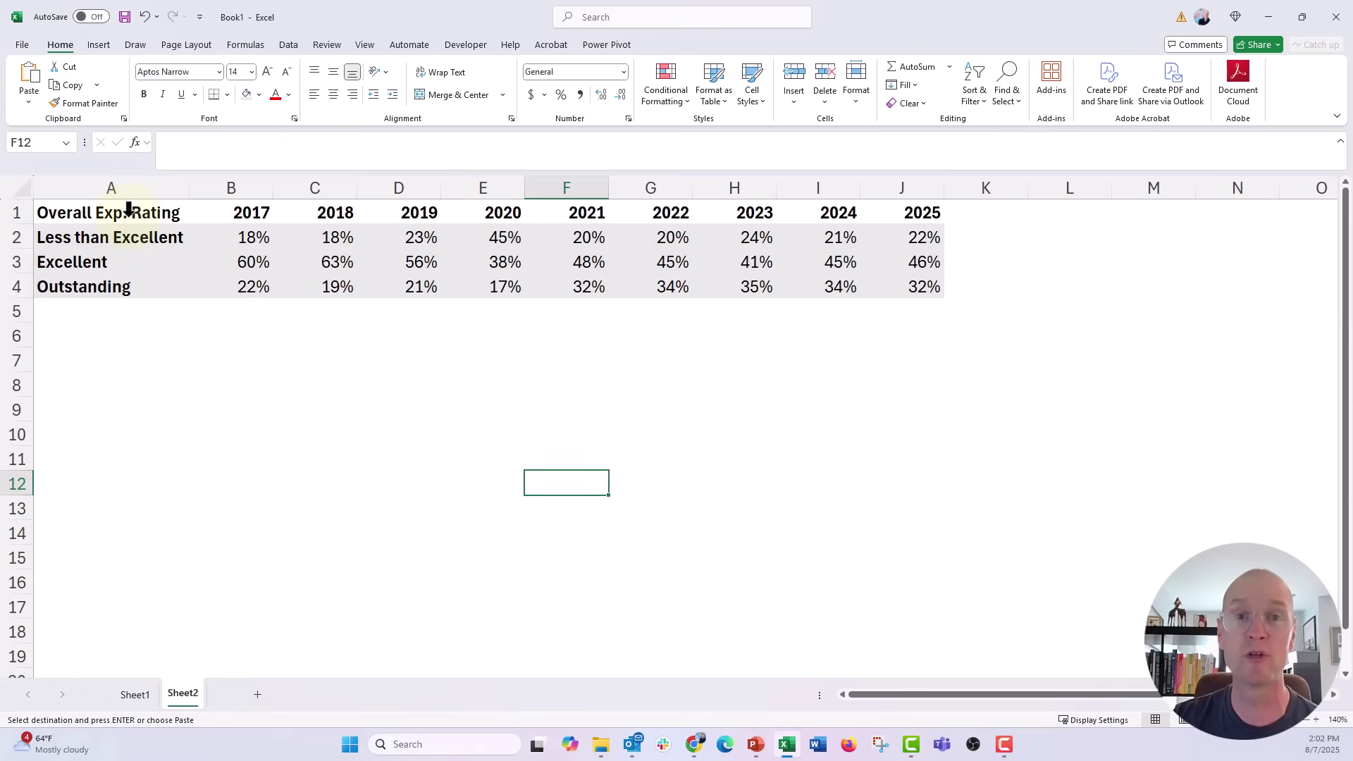
- Copy the OER table A1:J4 from Excel and return to the PowerPoint data sheet
left_click_drag(129, 209, 916, 286)
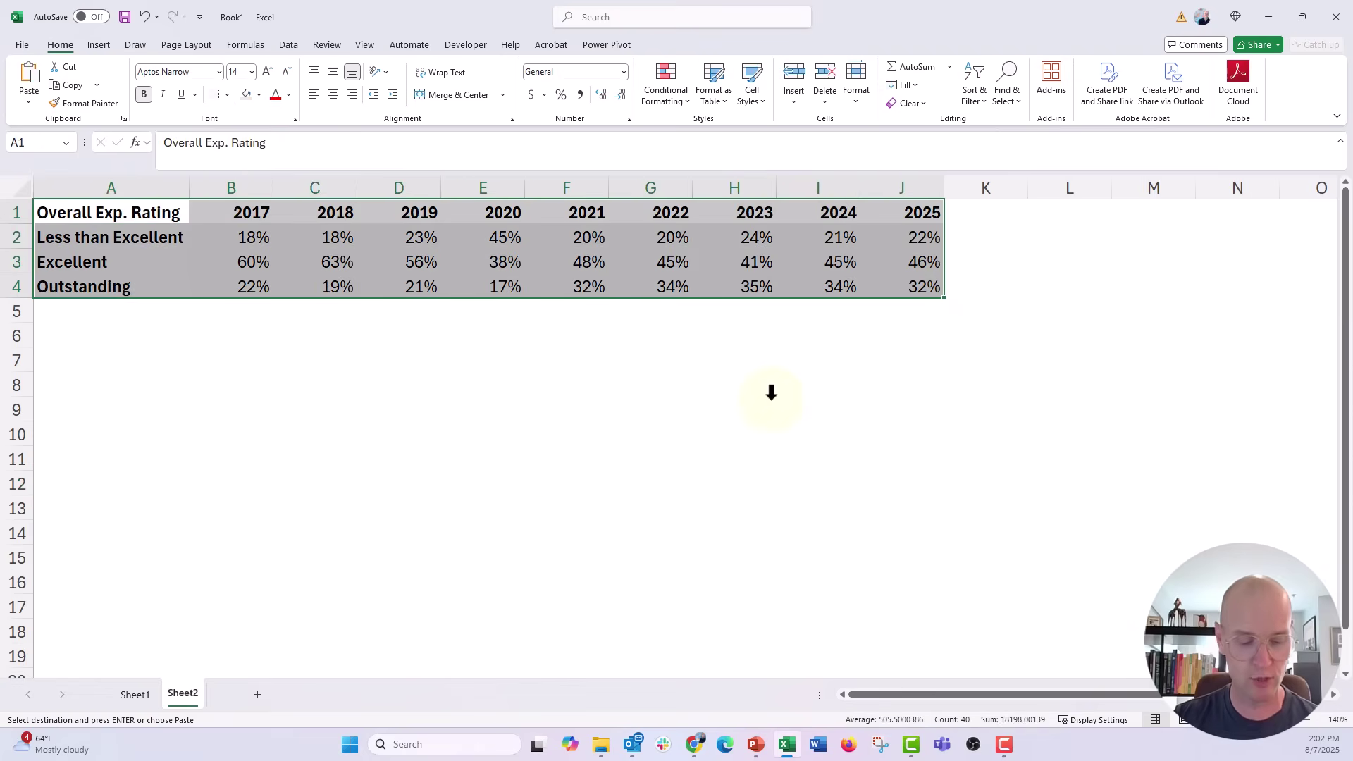
left_click(1267, 17)
left_click(391, 134)
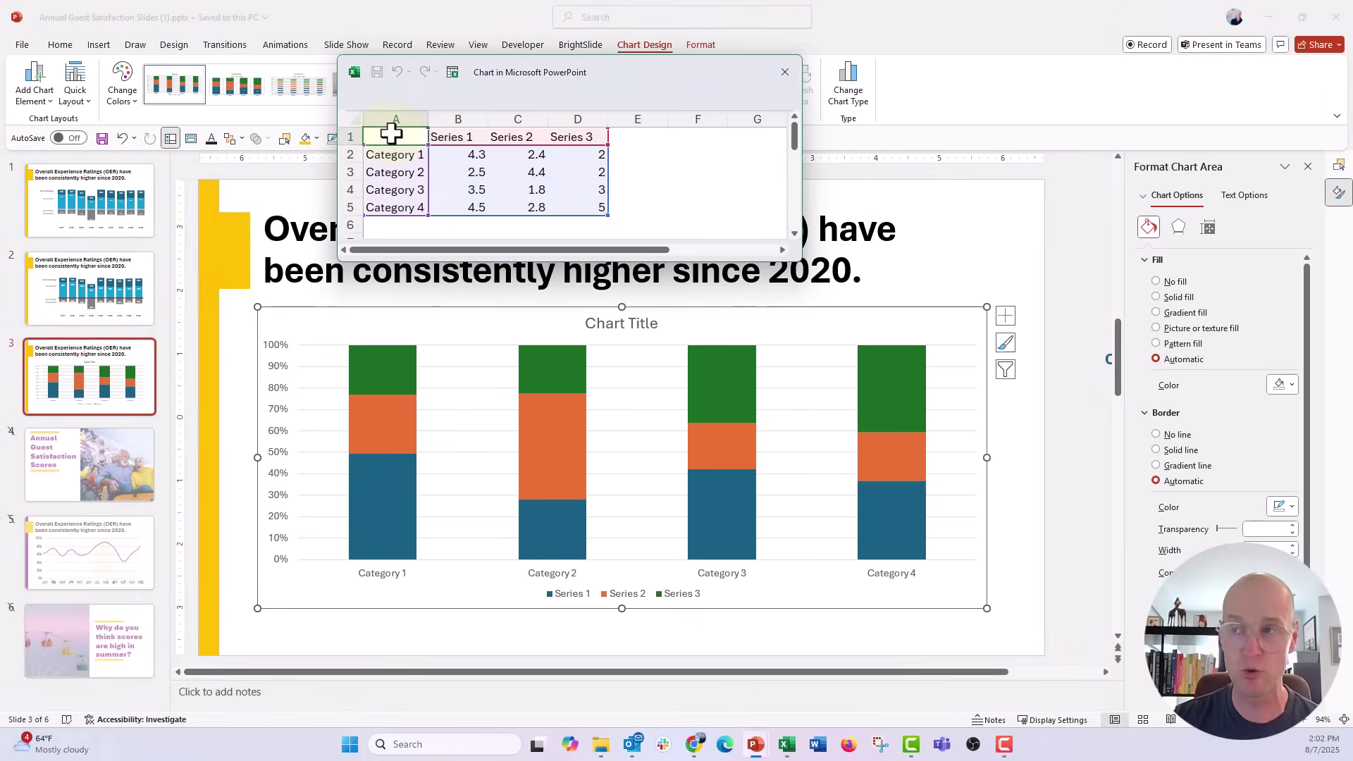
- Paste the OER table, delete the leftover Category 4 row, and switch rows/columns so years are columns
key("ctrl+v")
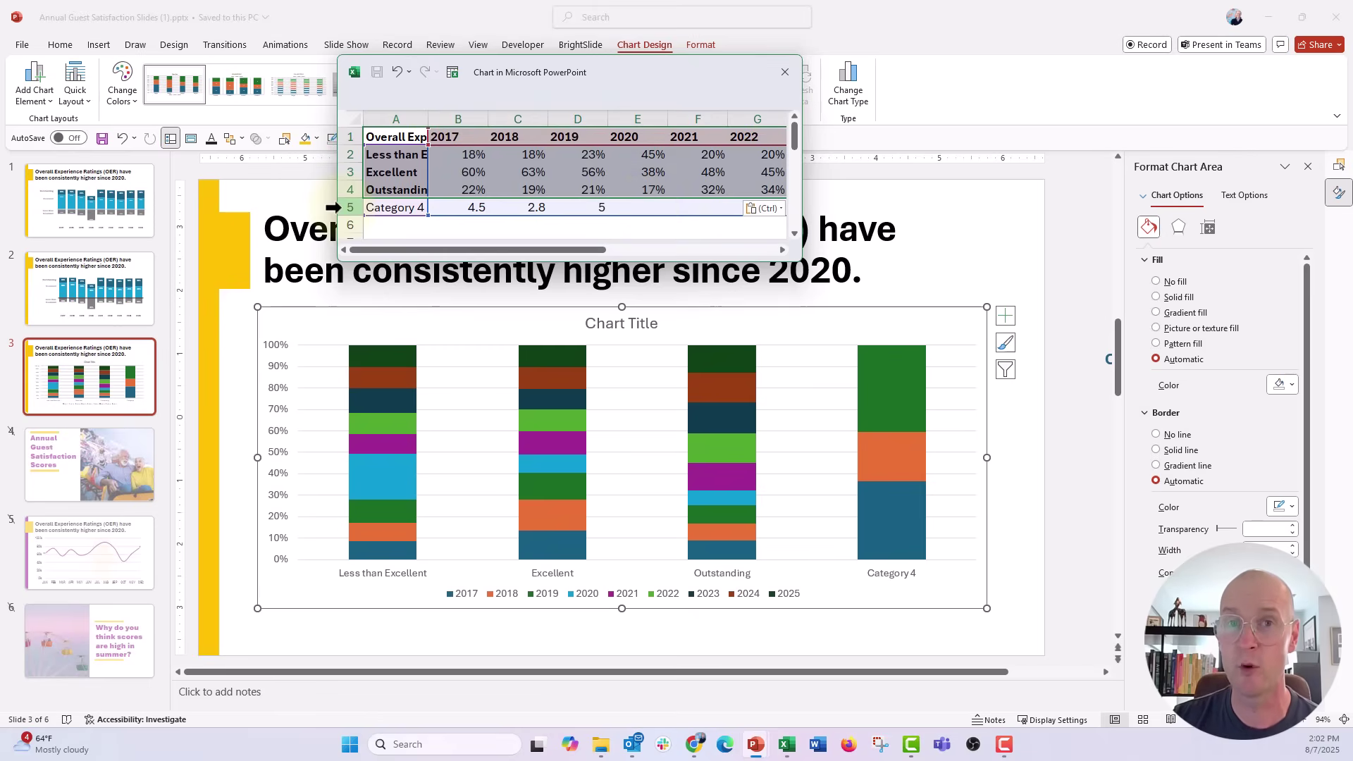
left_click(332, 207)
right_click(342, 206)
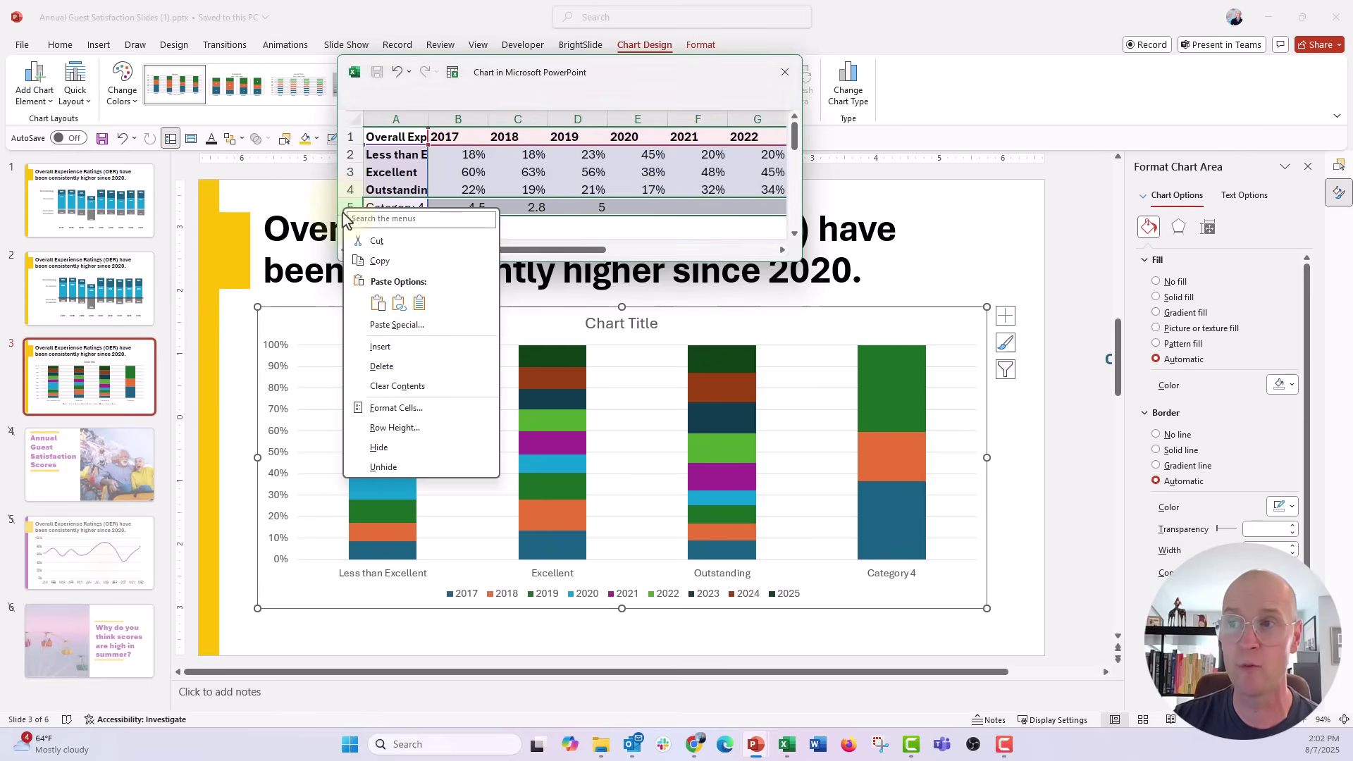
left_click(371, 366)
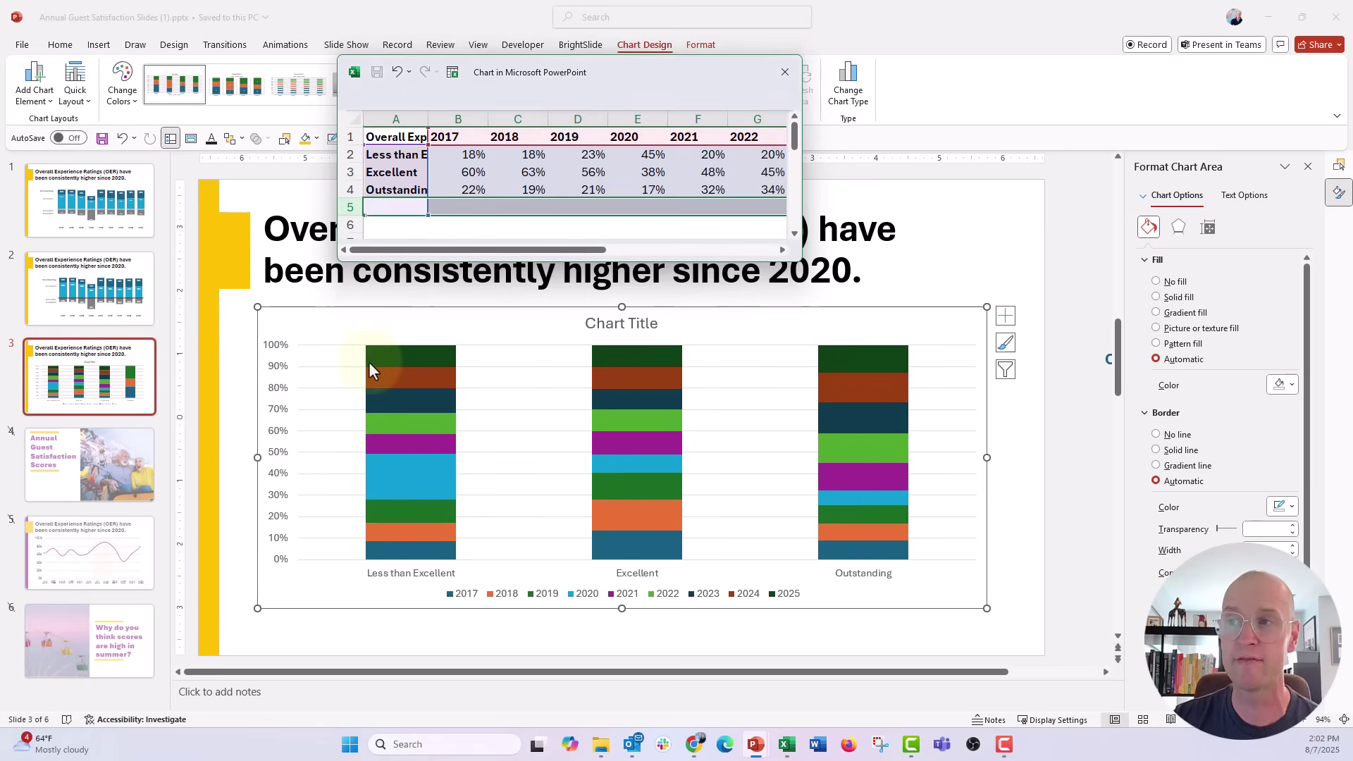
left_click_drag(595, 96, 341, 110)
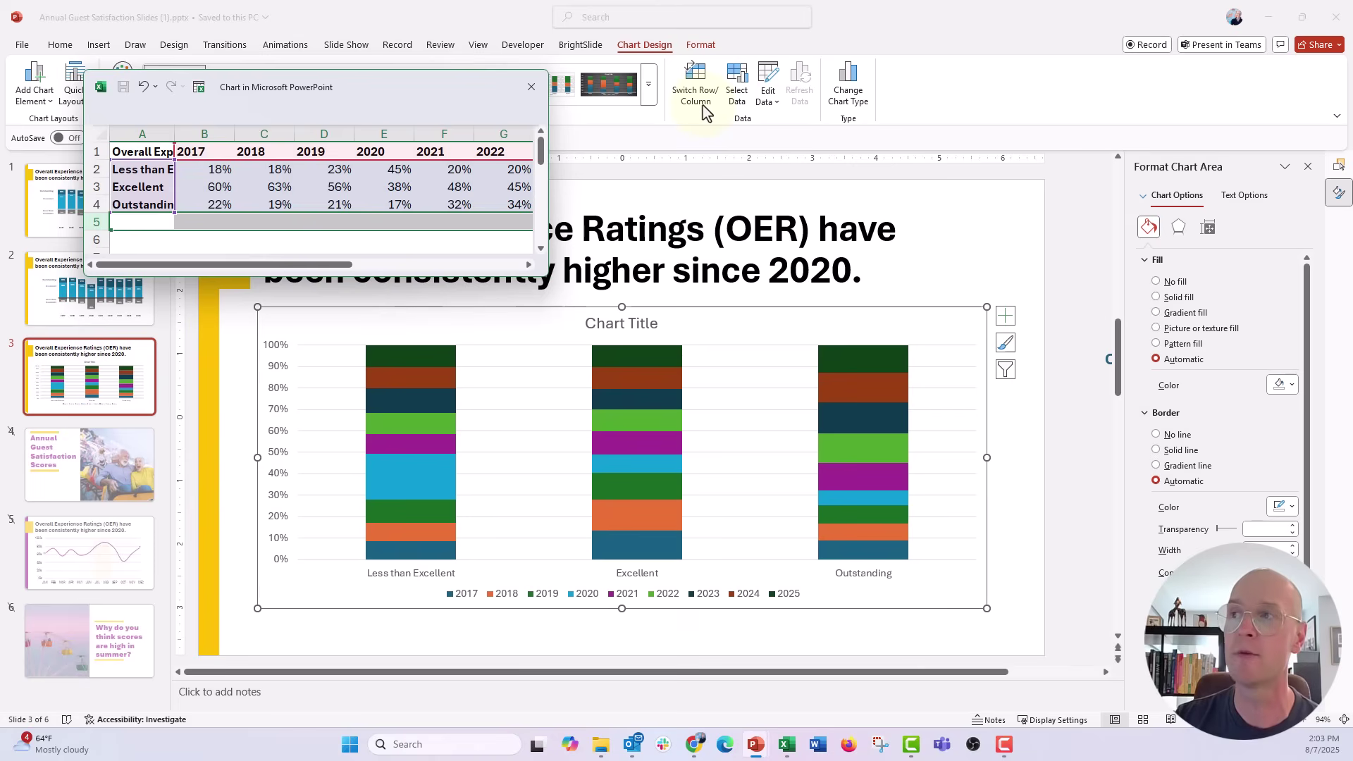
left_click(697, 83)
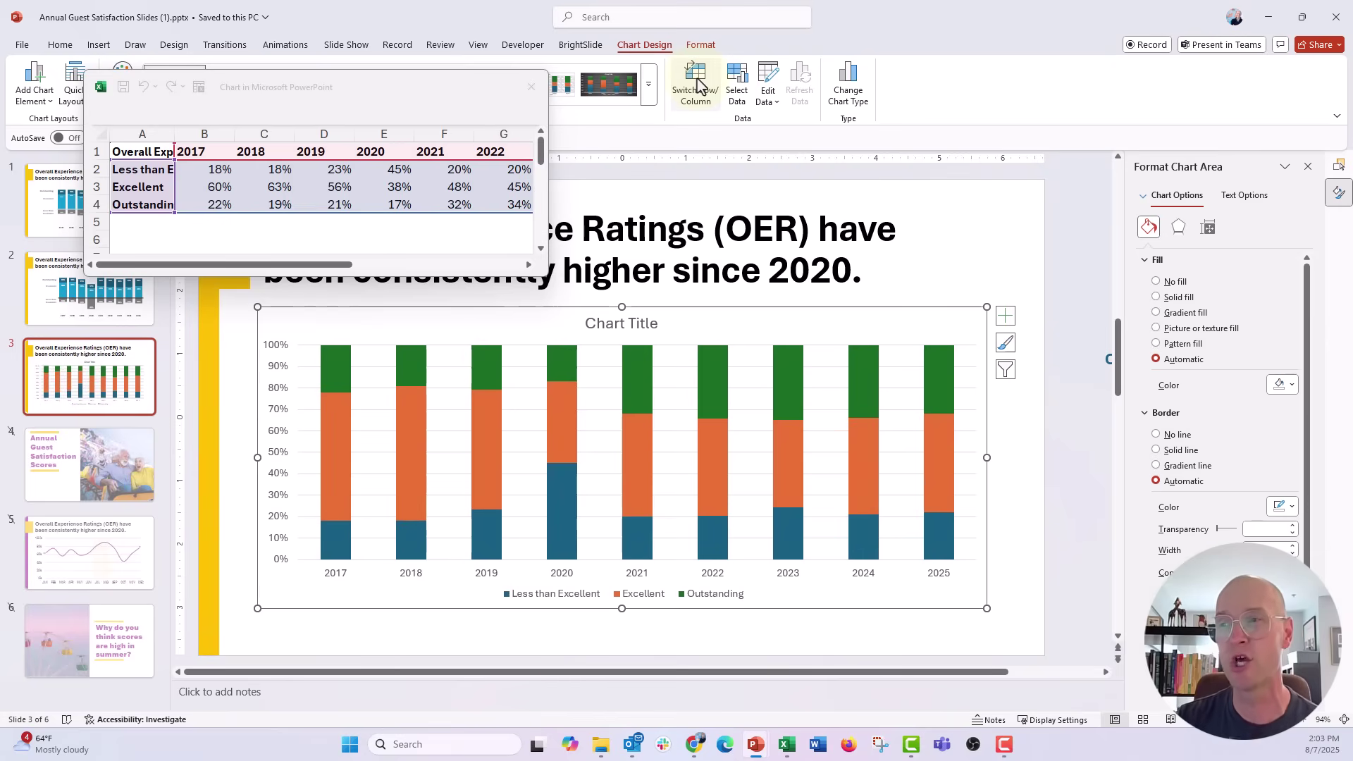
- Delete the chart title, move the legend to the top right, and widen the data sheet
left_click(595, 324)
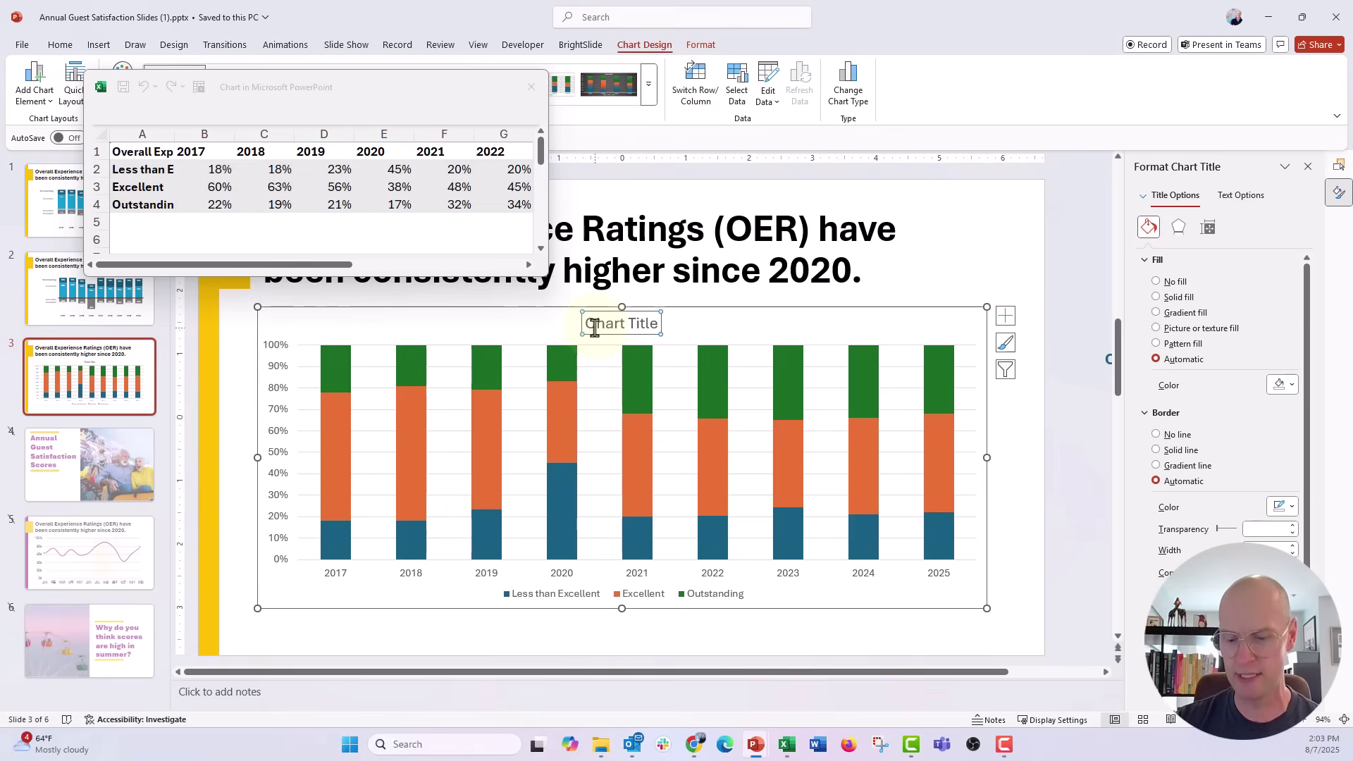
key("Delete")
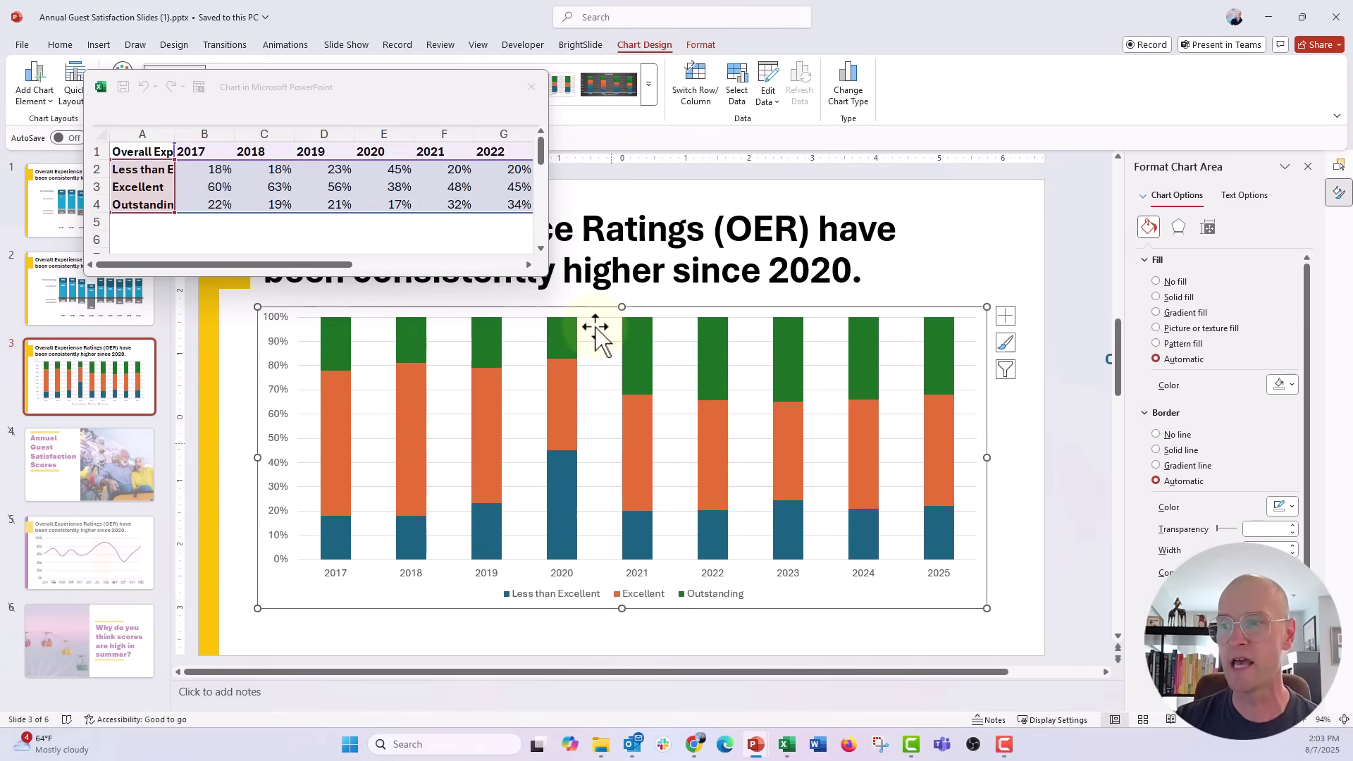
left_click(594, 598)
left_click(1208, 226)
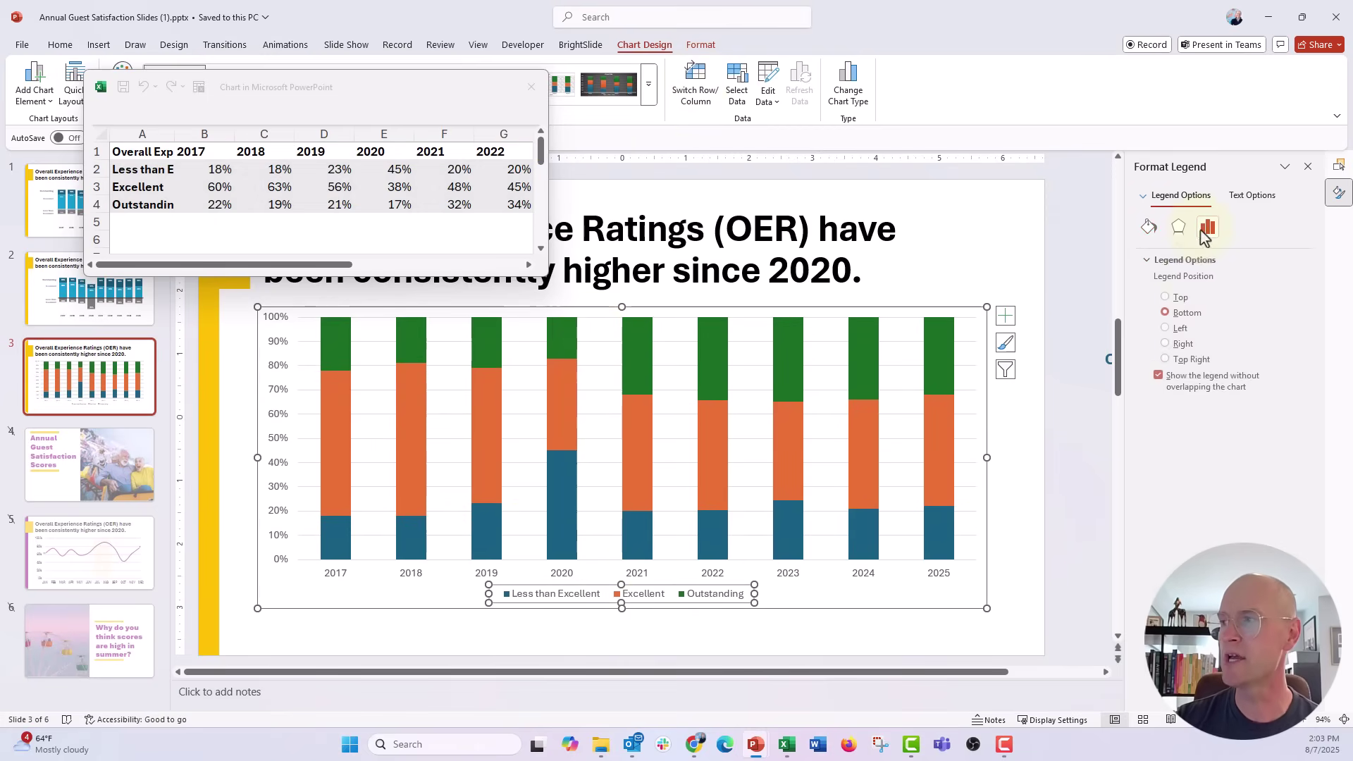
left_click_drag(909, 432, 912, 326)
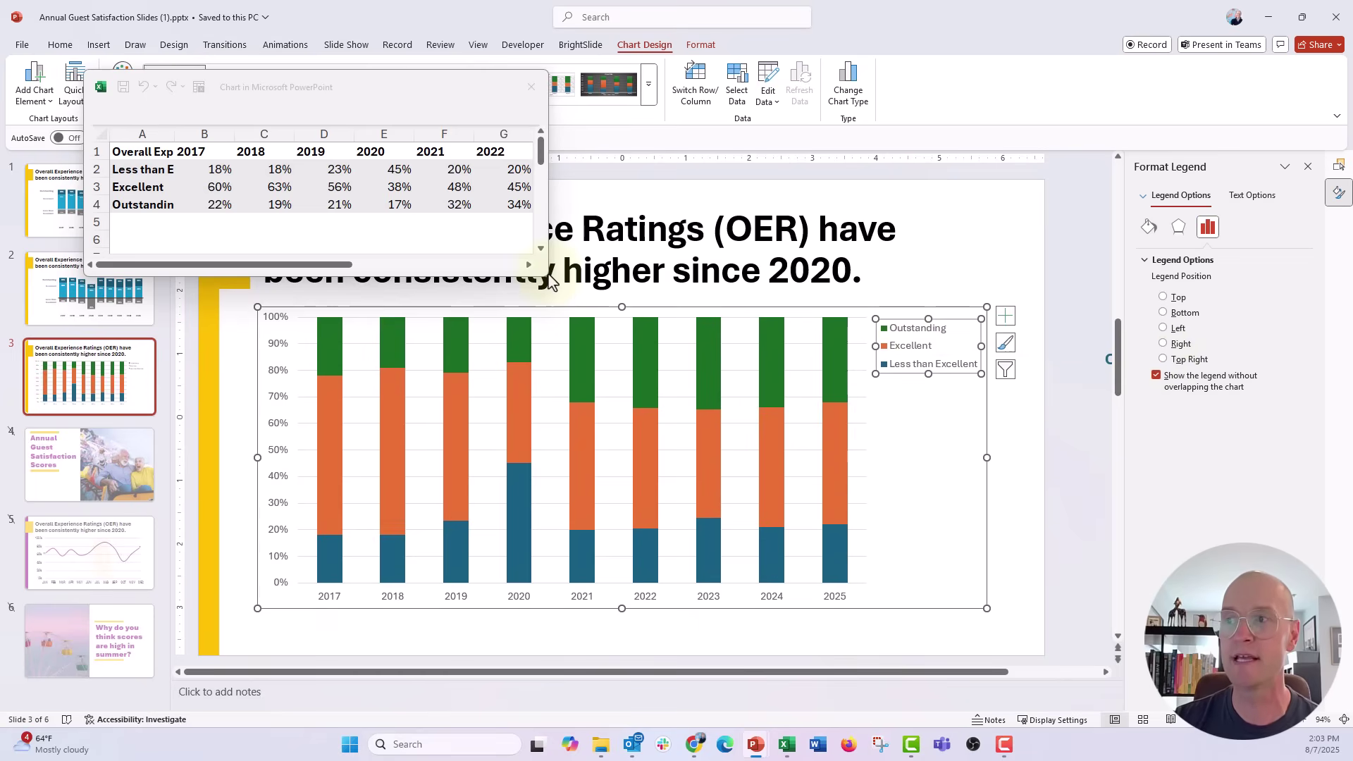
left_click_drag(548, 271, 787, 255)
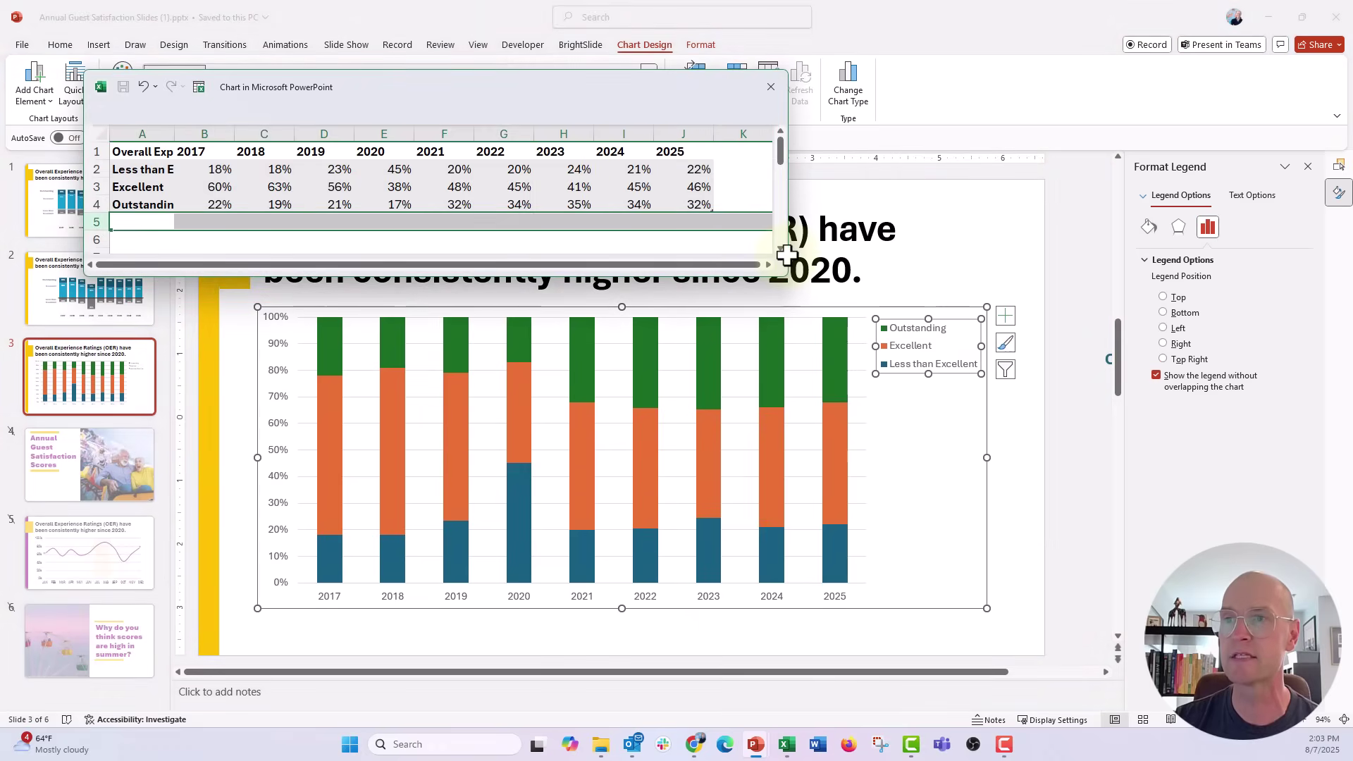
left_click(97, 170)
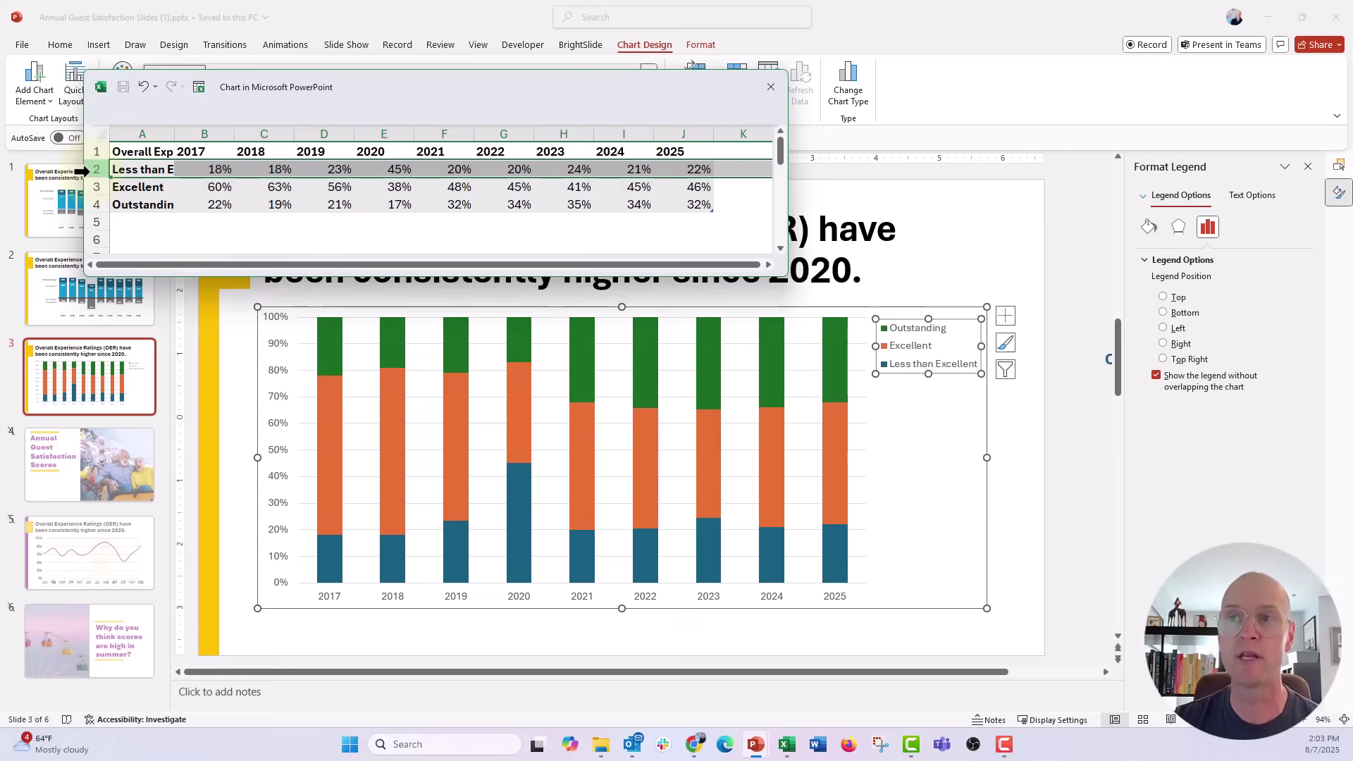
- Insert a row above Less than Excellent with =1-B3 filled from B2 through J2
right_click(82, 170)
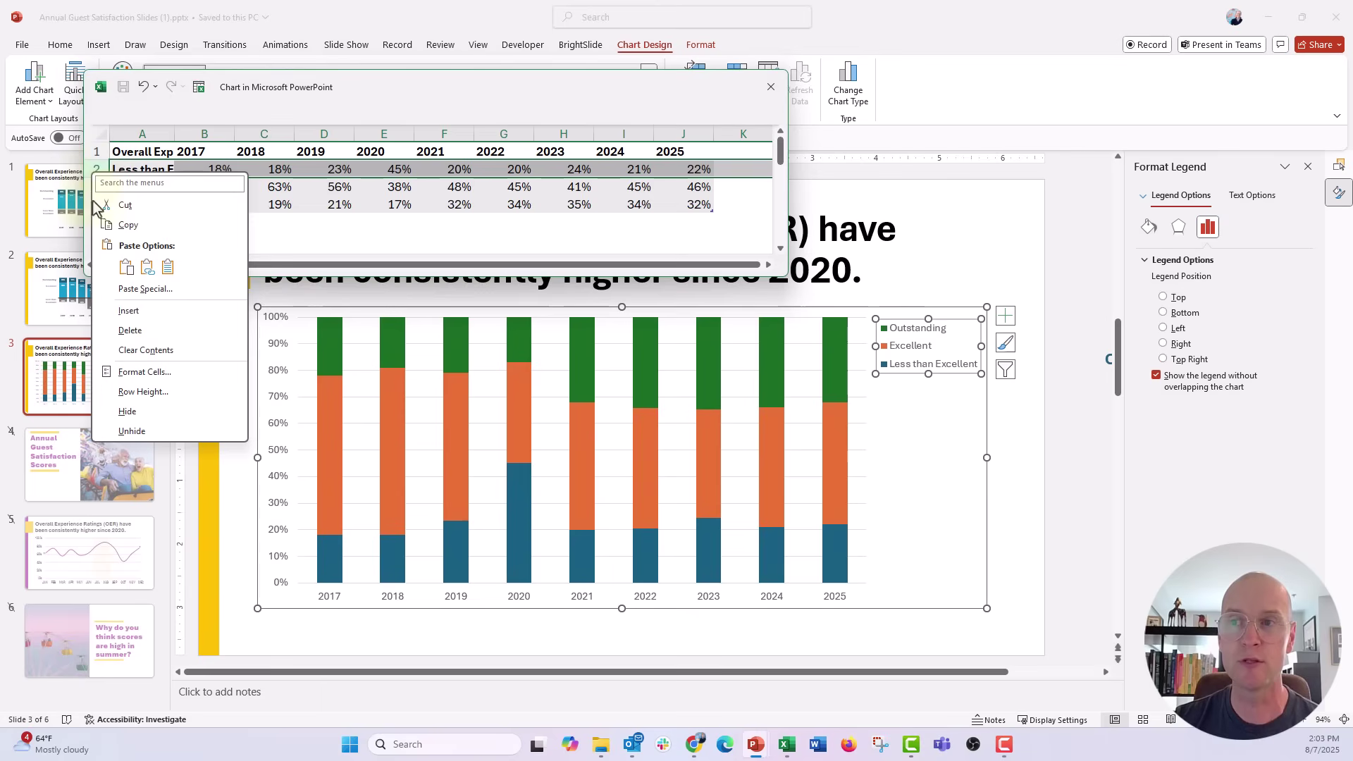
left_click(106, 311)
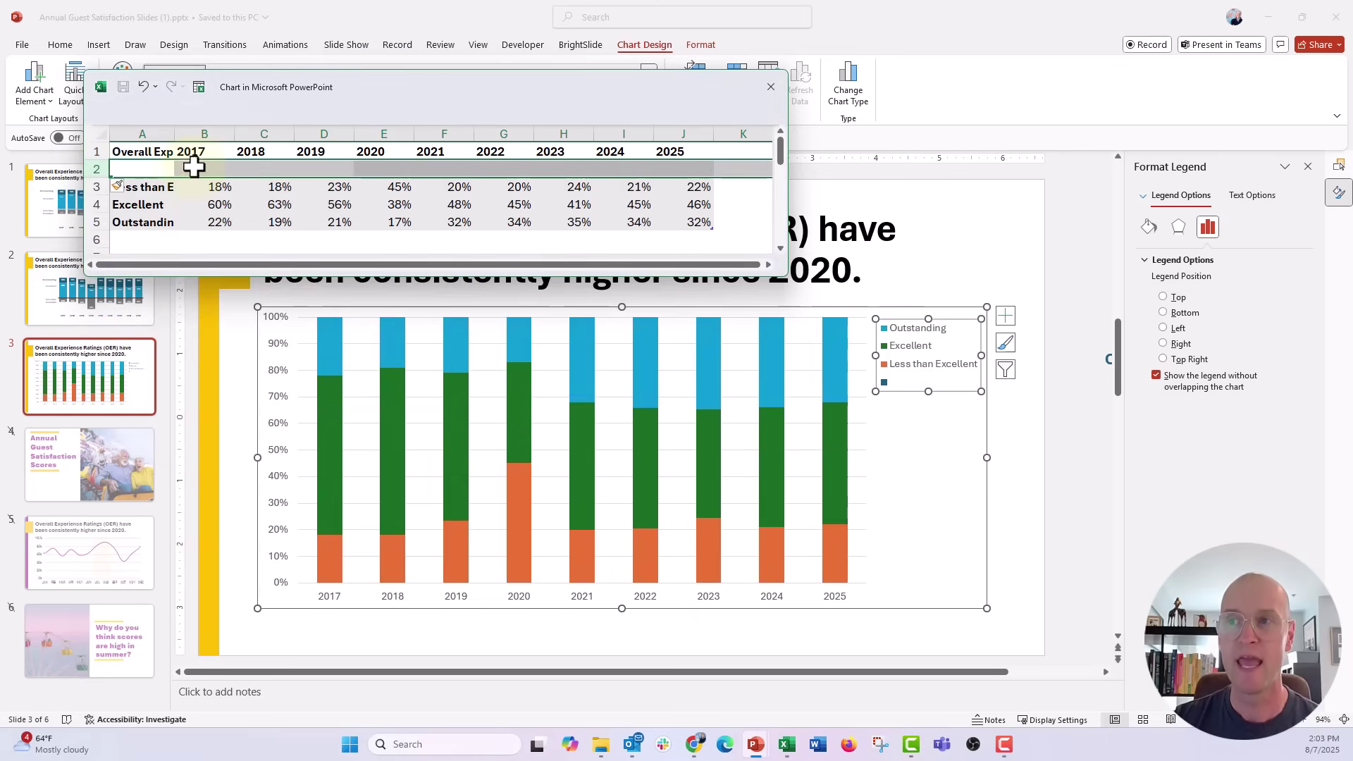
left_click(195, 166)
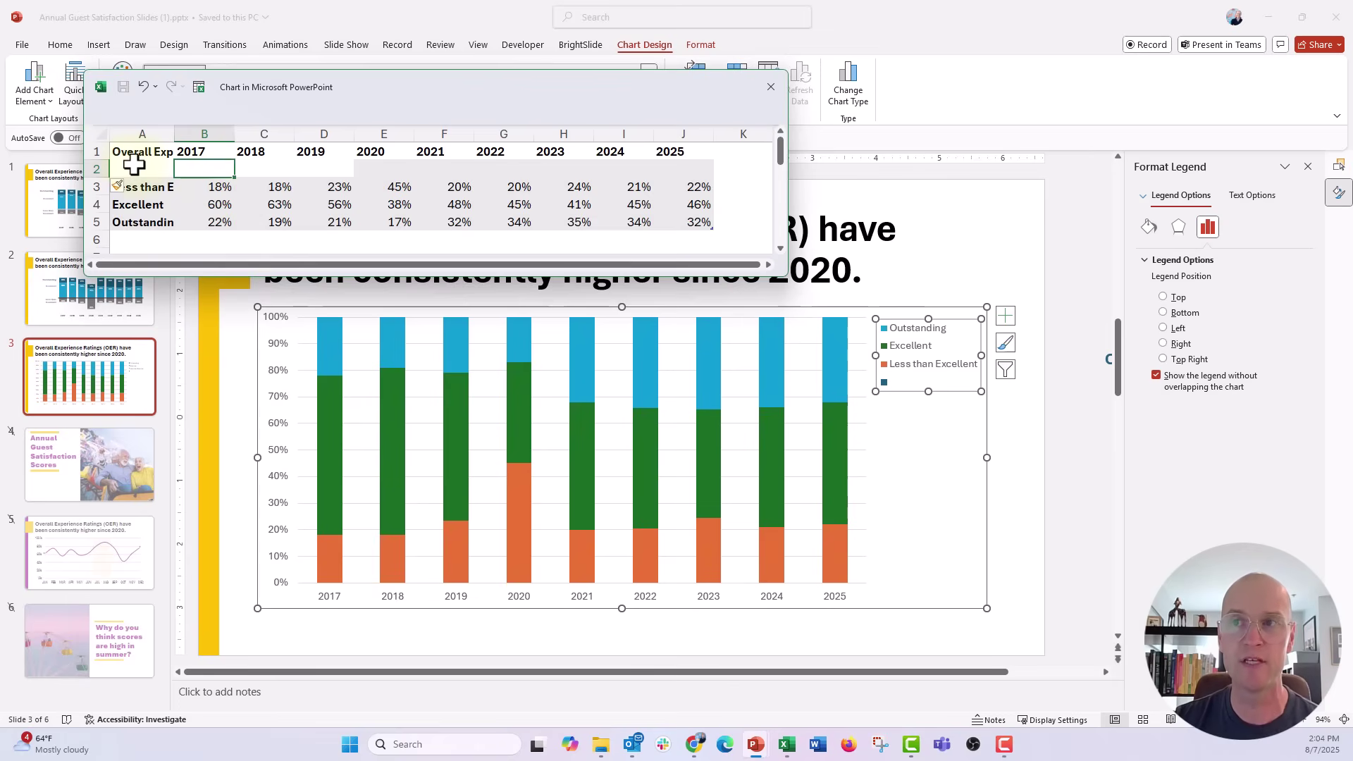
type("=1-B3")
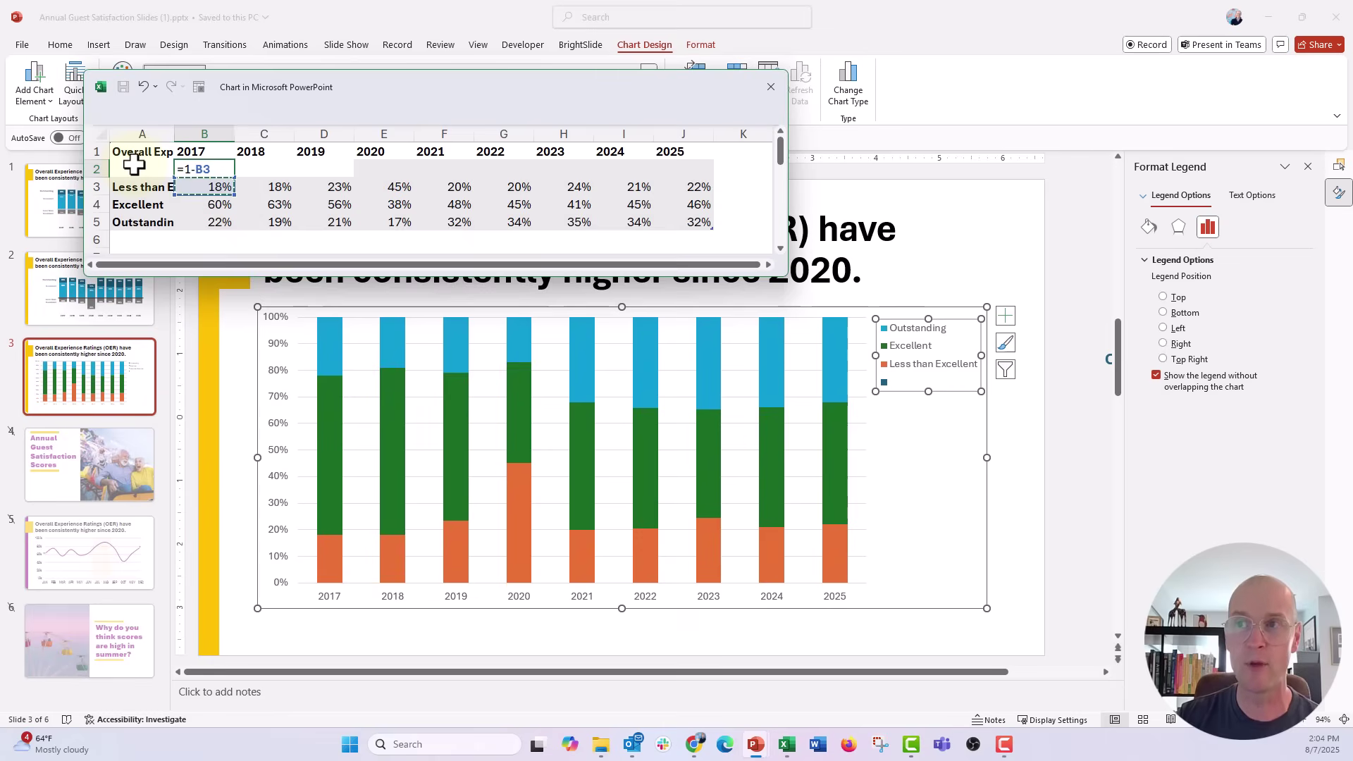
key("Return")
left_click(187, 171)
left_click_drag(236, 182, 713, 181)
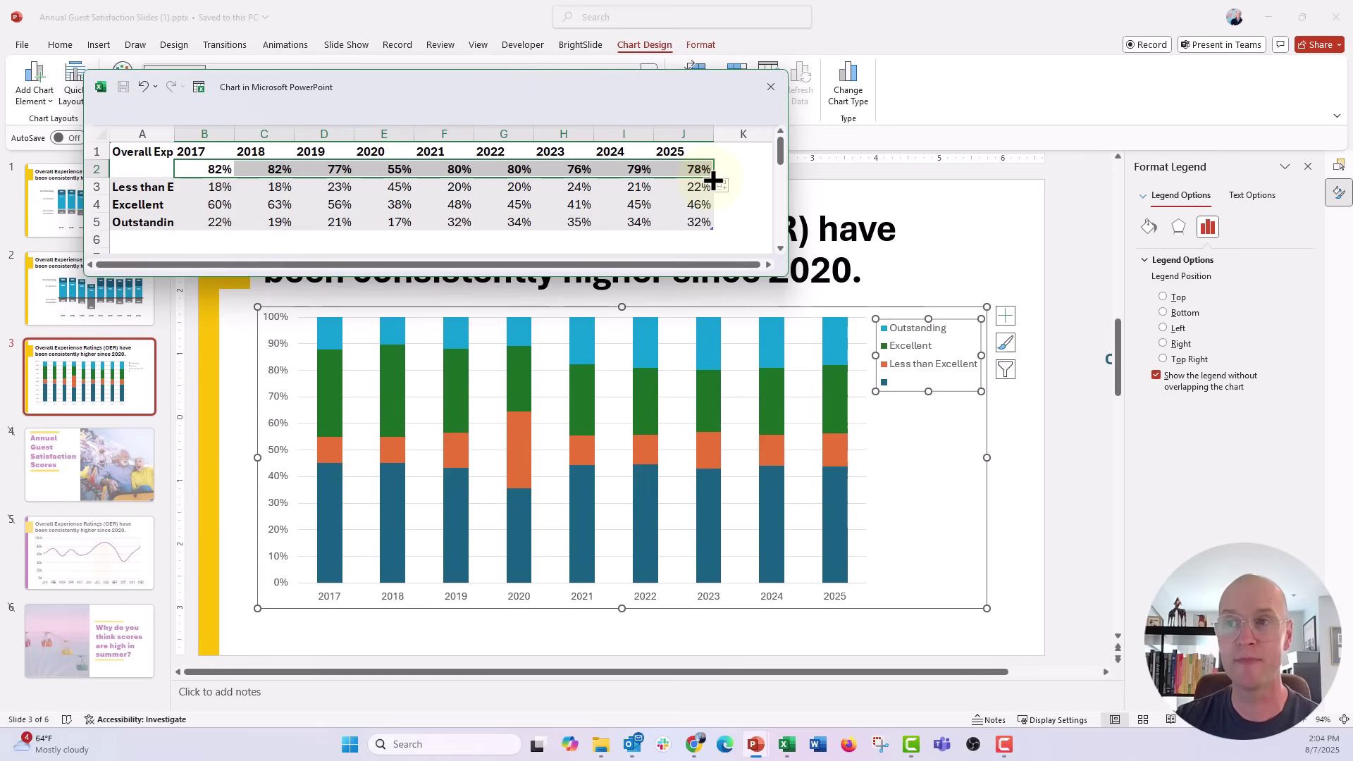
- Label row 2 'helper1' and the new row 6 'helper2'
left_click(137, 170)
type("helper1")
key("Return")
key("Return")
key("Return")
key("Return")
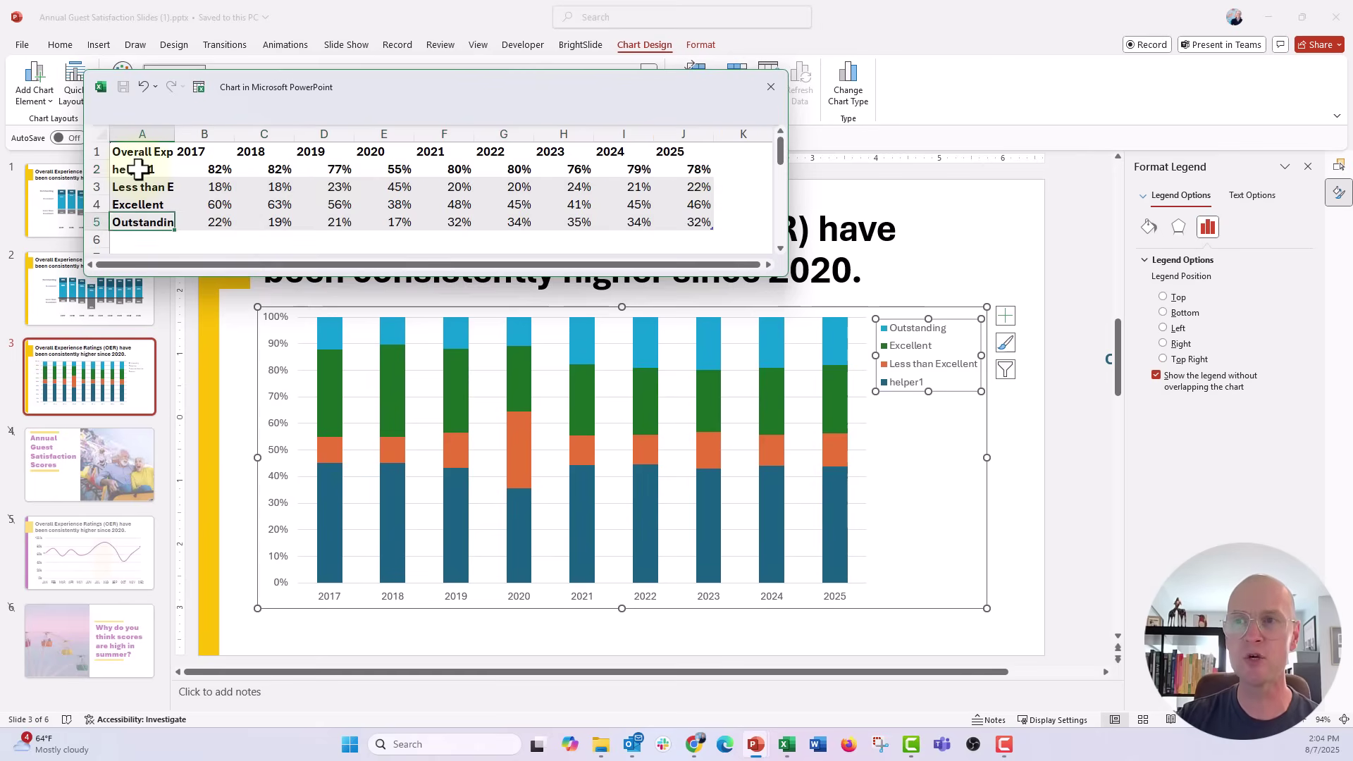
type("help")
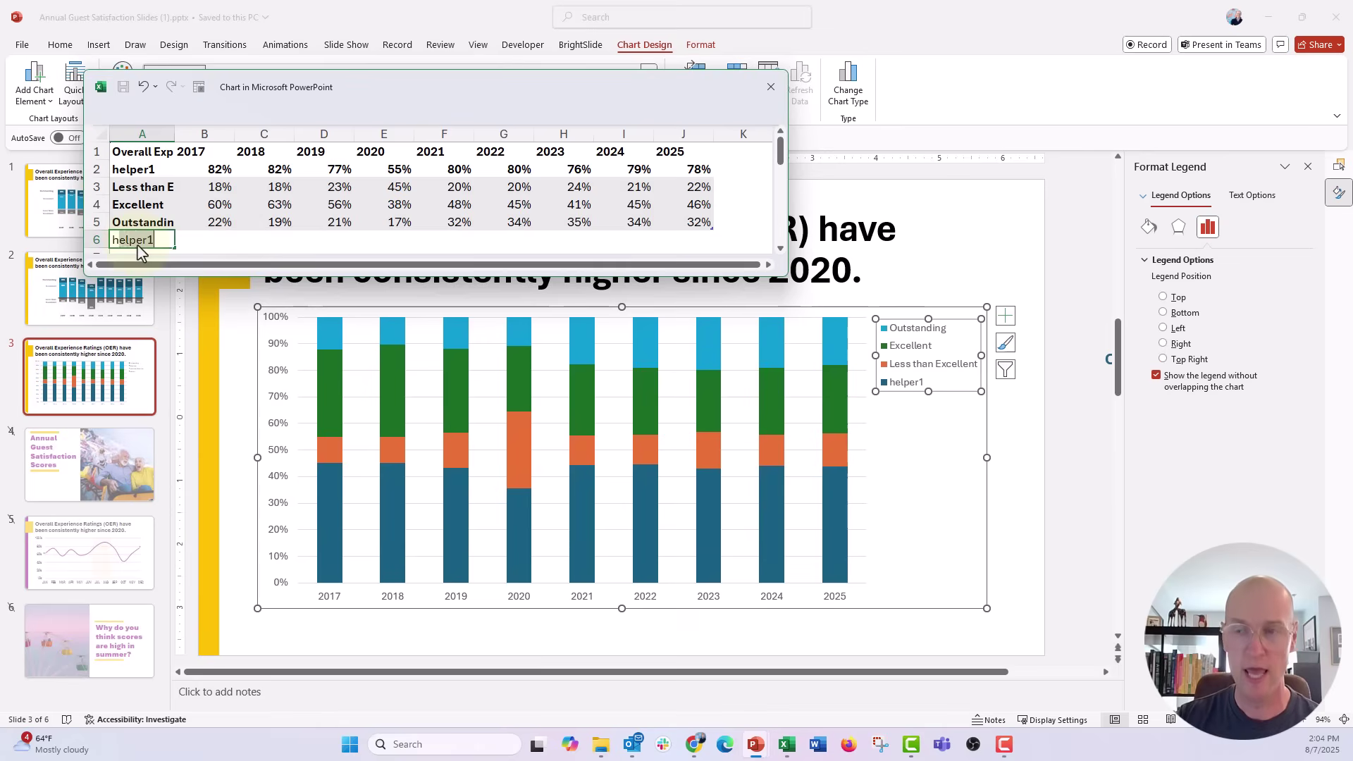
type("er2")
key("Tab")
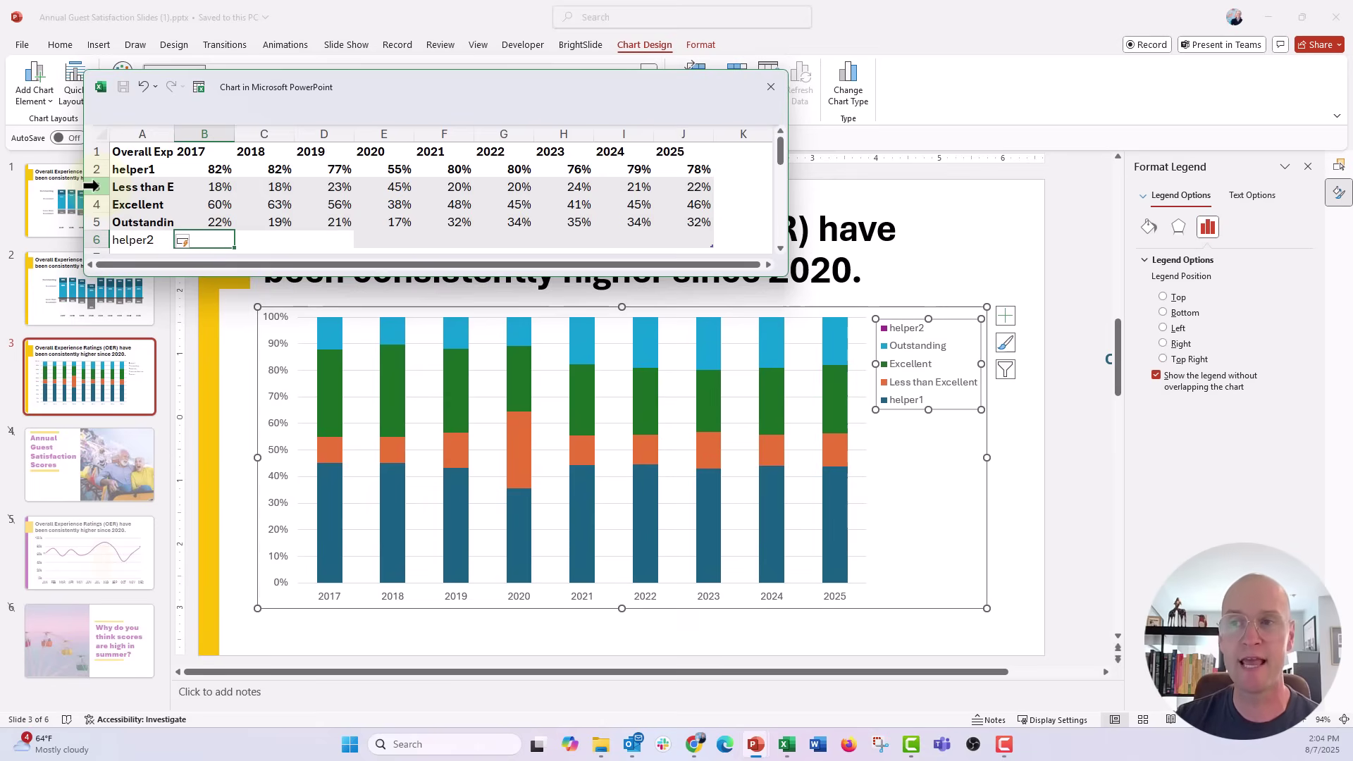
- Enter =1-SUM(B4:B5) in B6 and fill it right through J6 for 2025
type("=1")
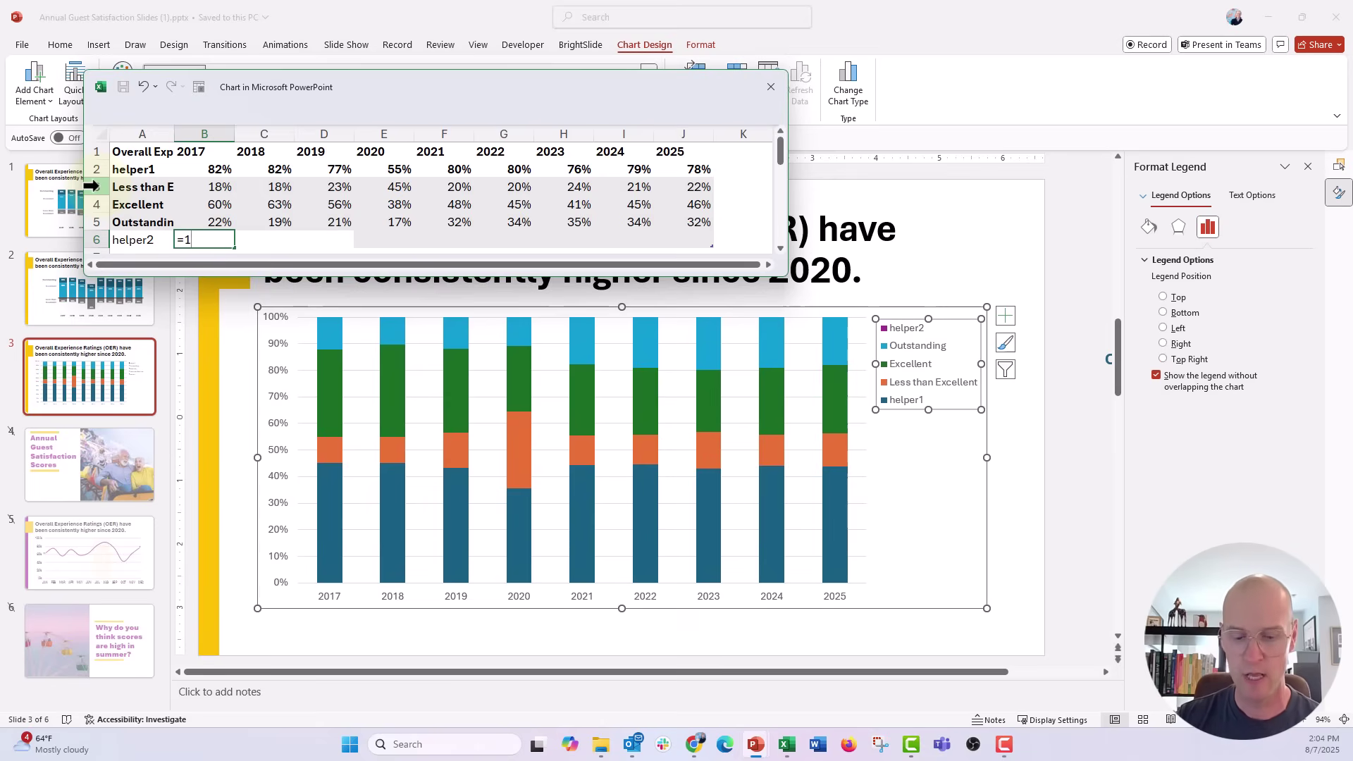
type("-sum(")
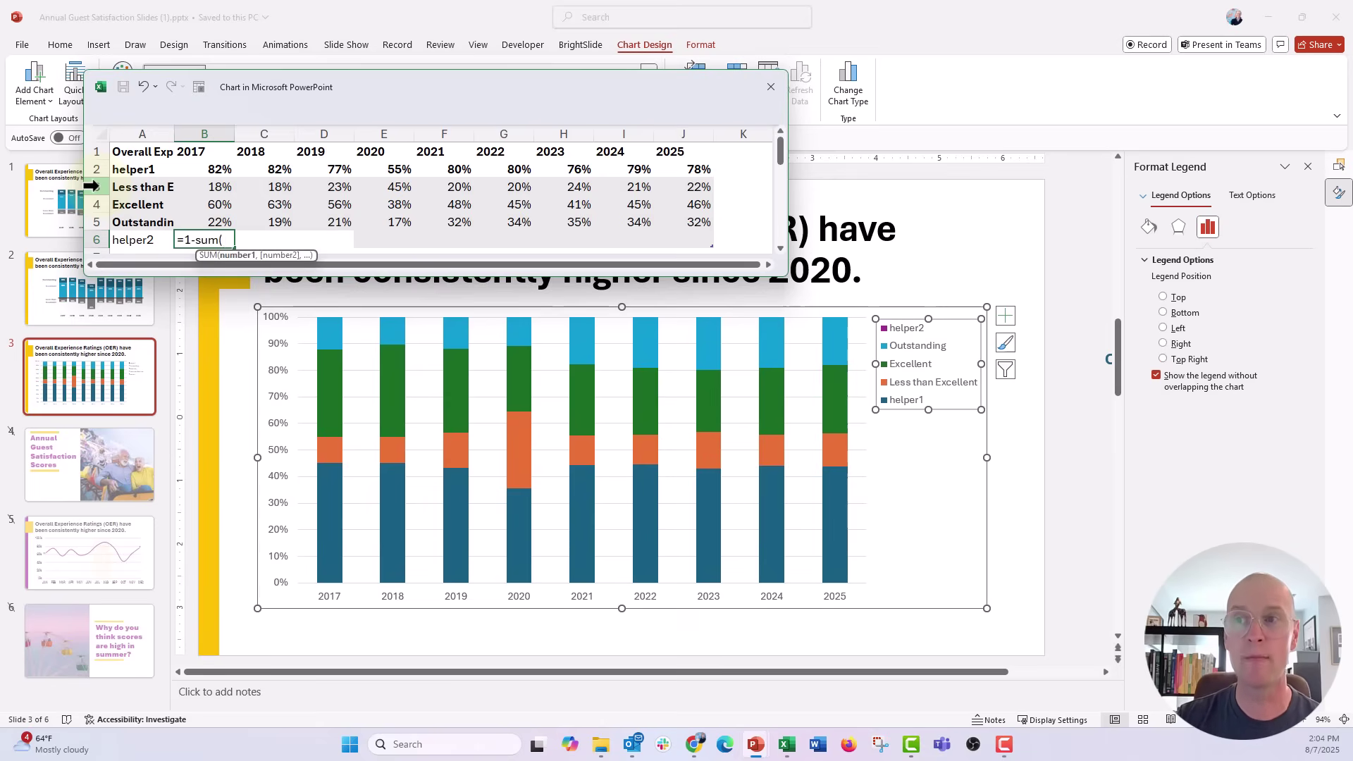
left_click_drag(201, 204, 144, 217)
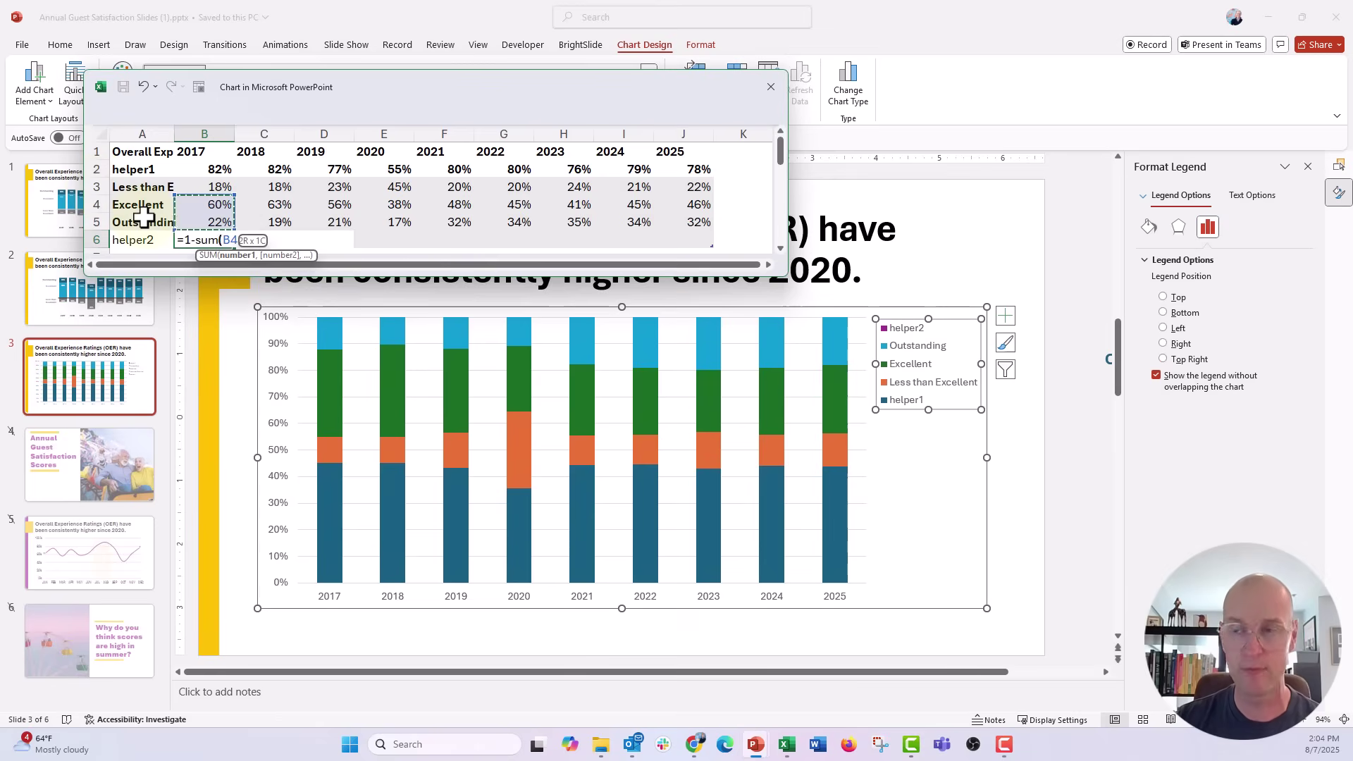
key("Return")
left_click(145, 218)
key("Right")
left_click_drag(234, 230, 715, 216)
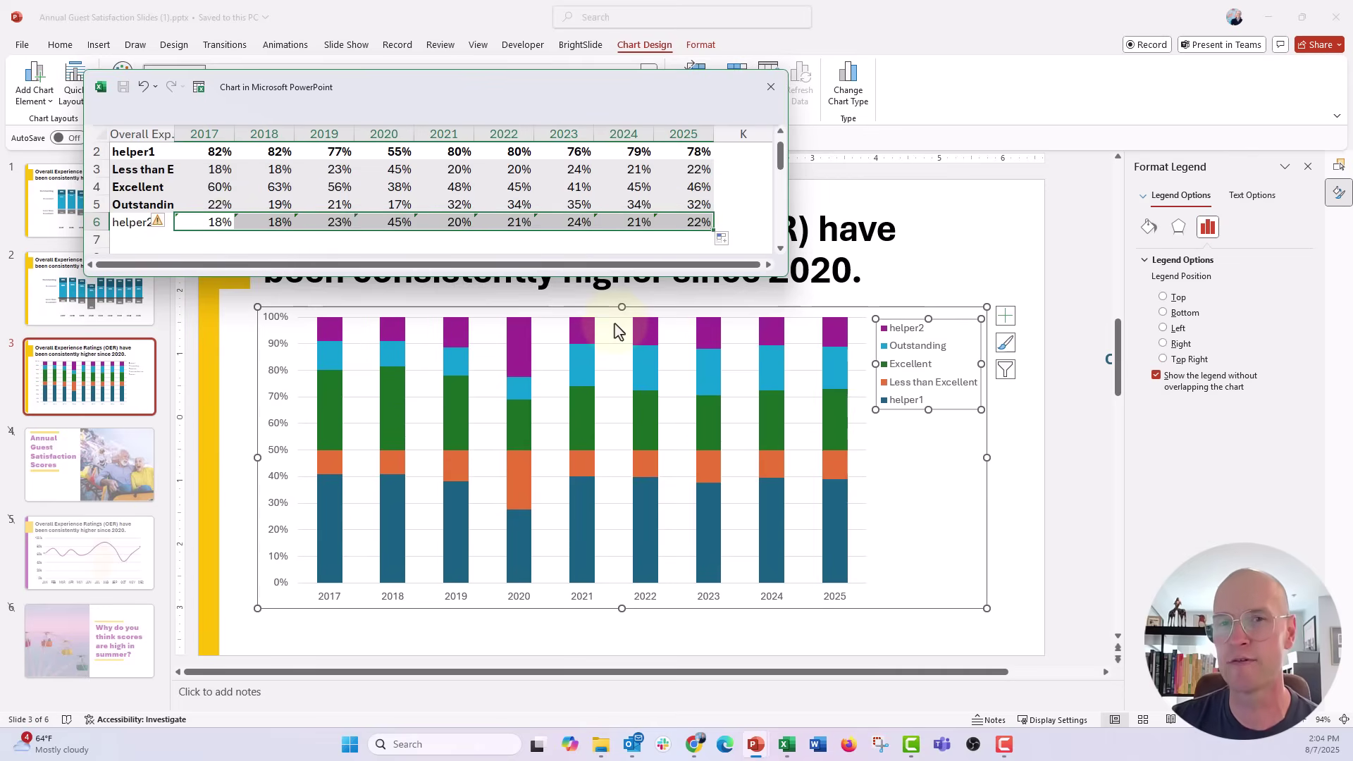
- Set both the helper2 and helper1 series to No fill
left_click(324, 329)
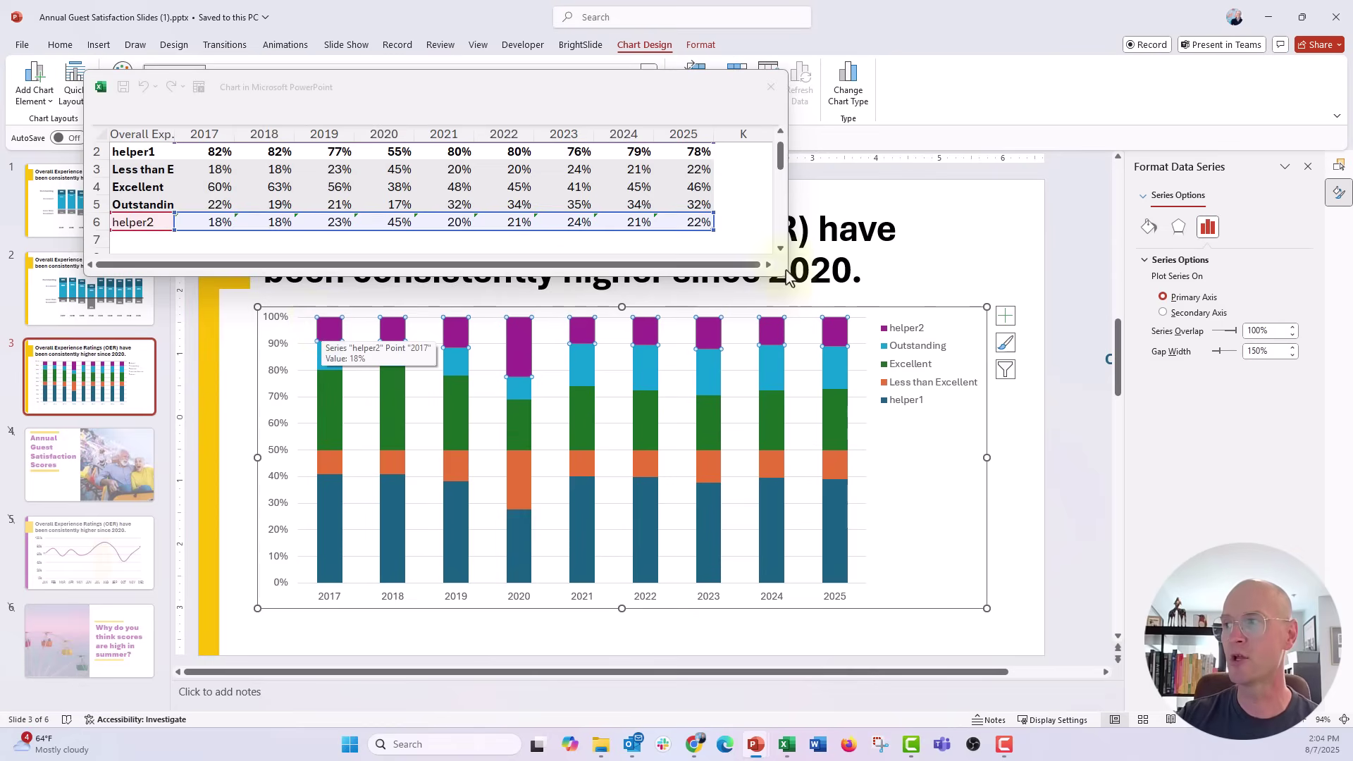
left_click(1148, 226)
left_click(1161, 282)
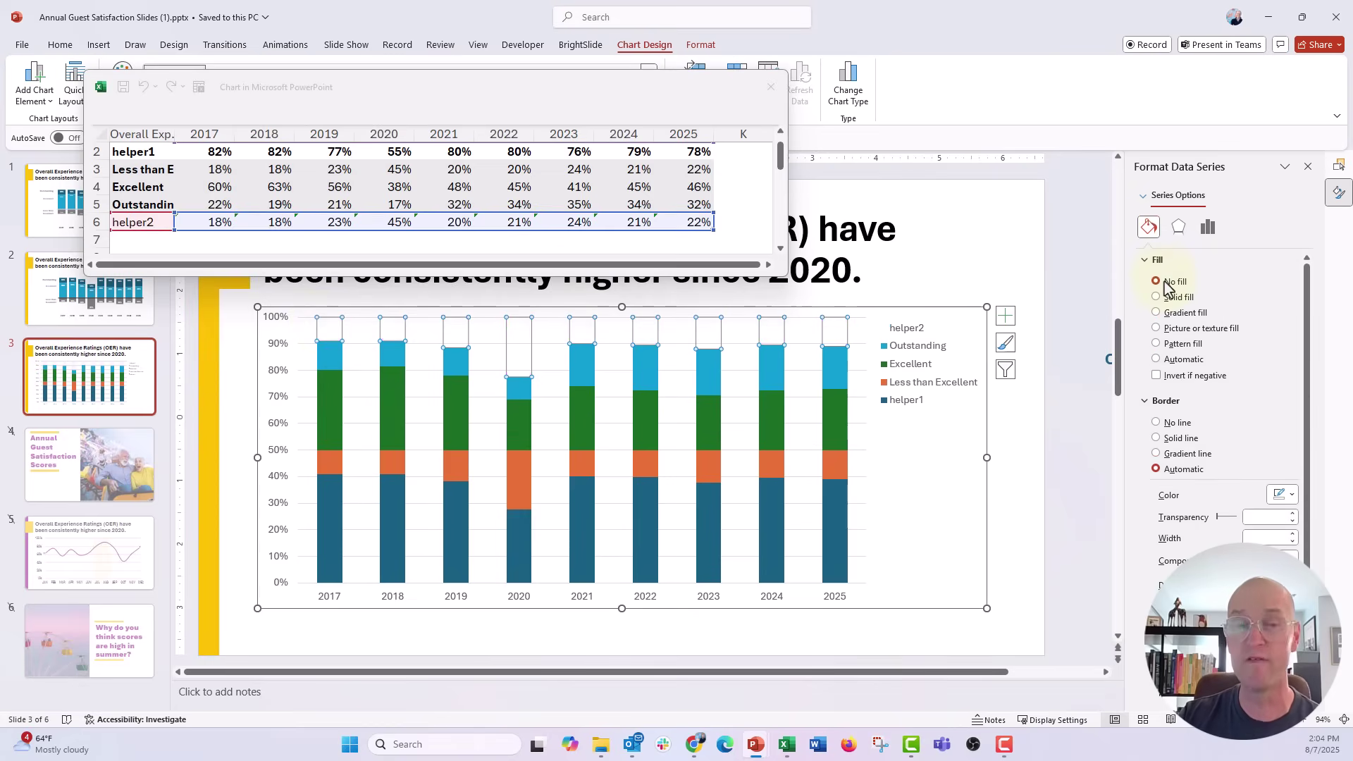
left_click(320, 518)
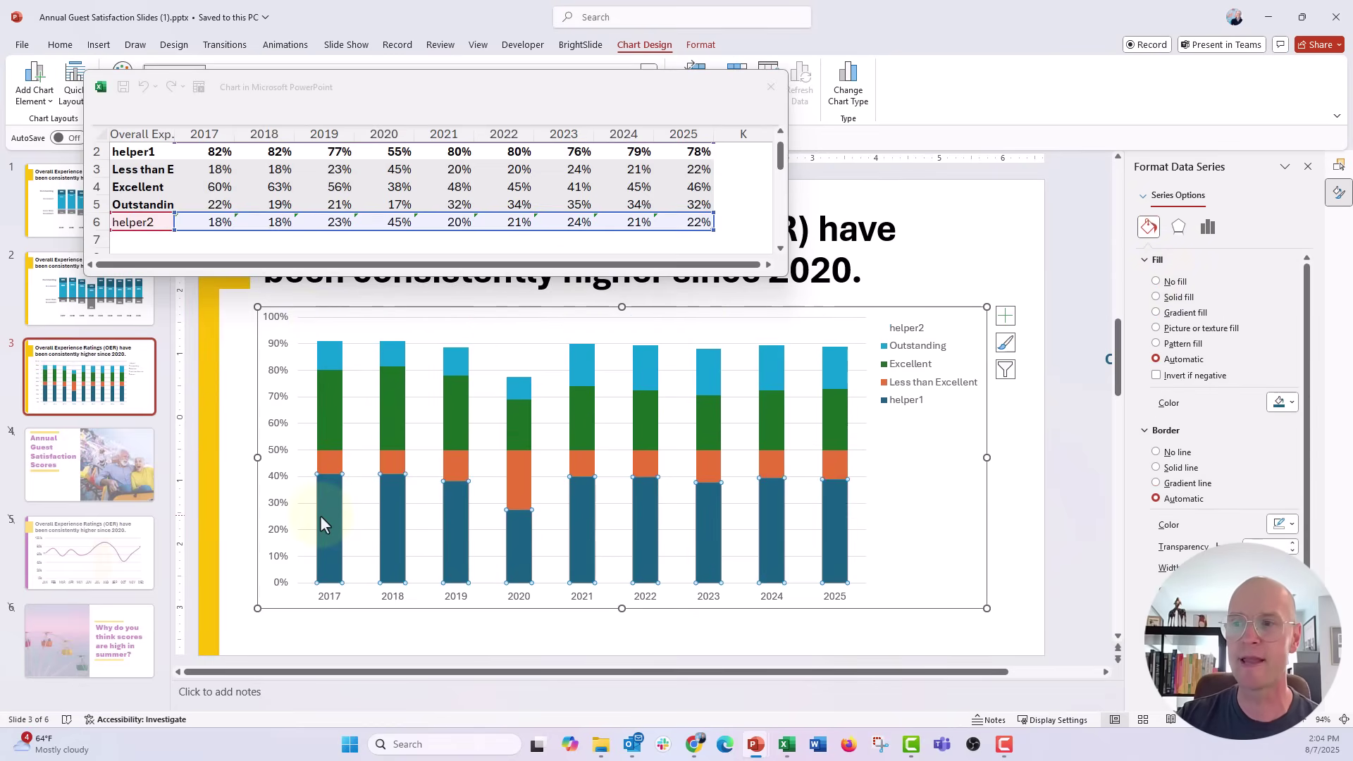
left_click(1171, 283)
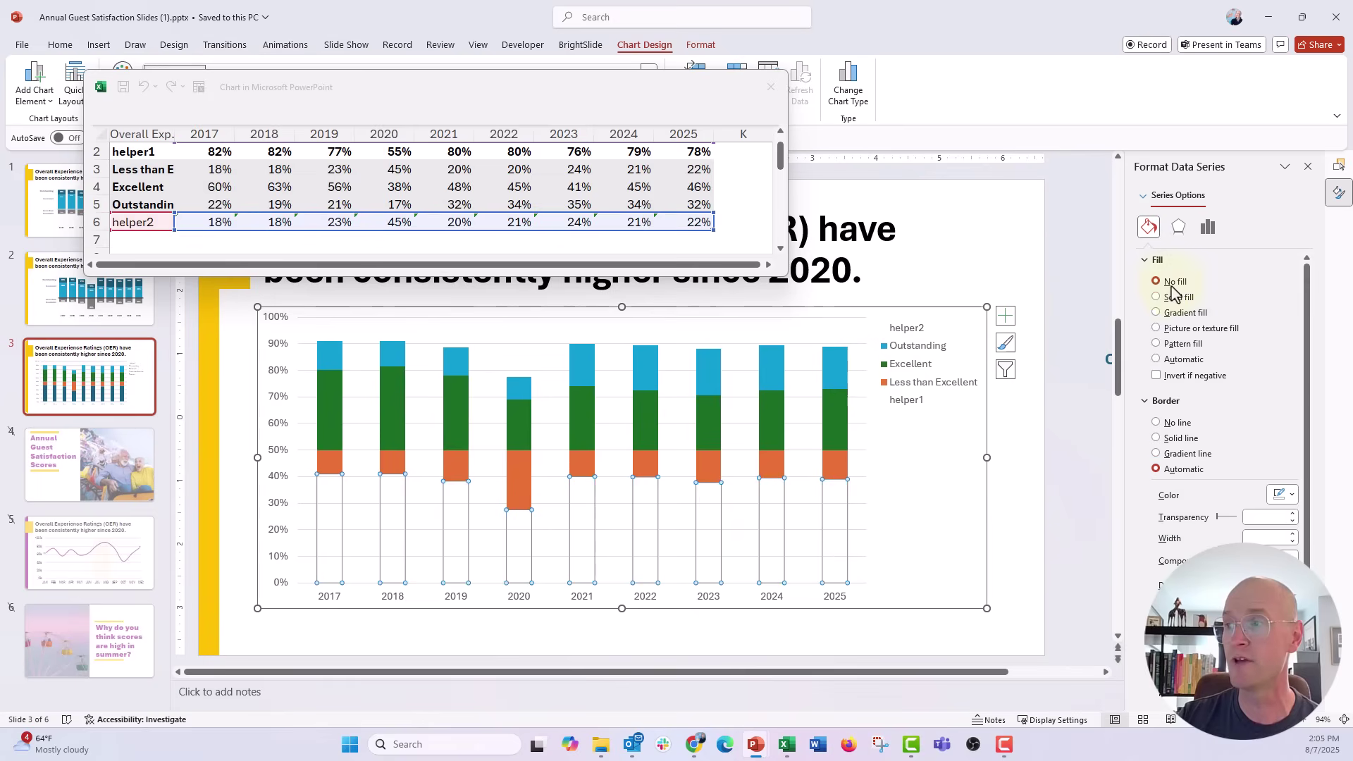
- Delete the helper2 entry from the chart legend
left_click(907, 332)
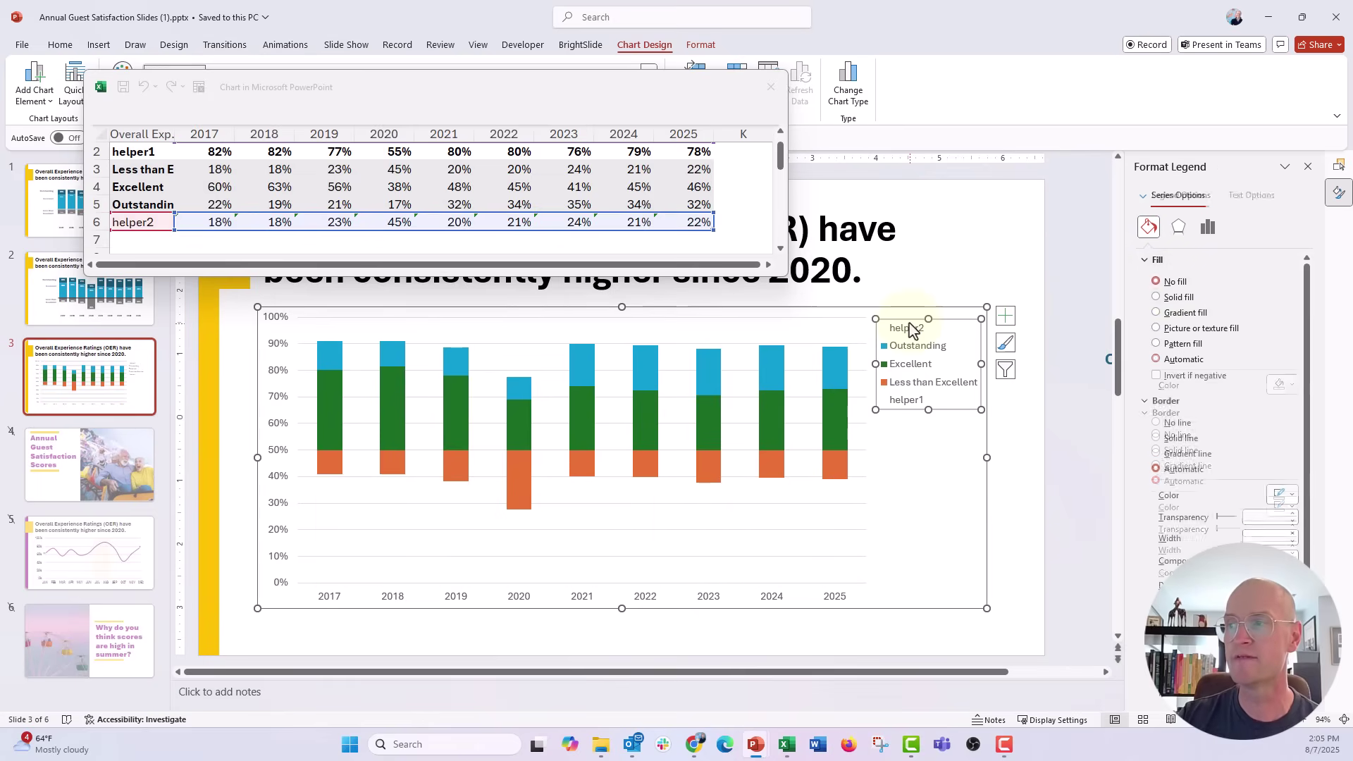
left_click(913, 331)
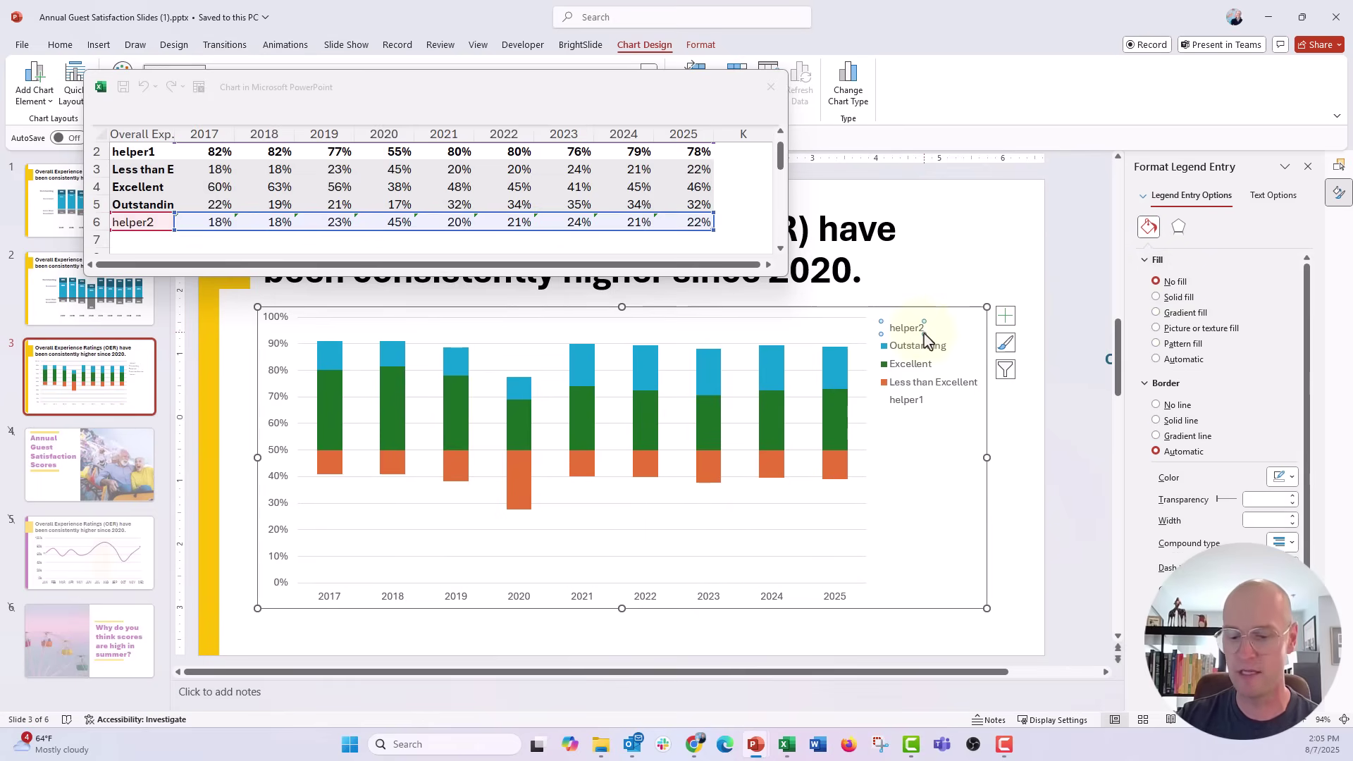
key("Delete")
- Delete the helper1 entry from the chart legend
left_click(909, 384)
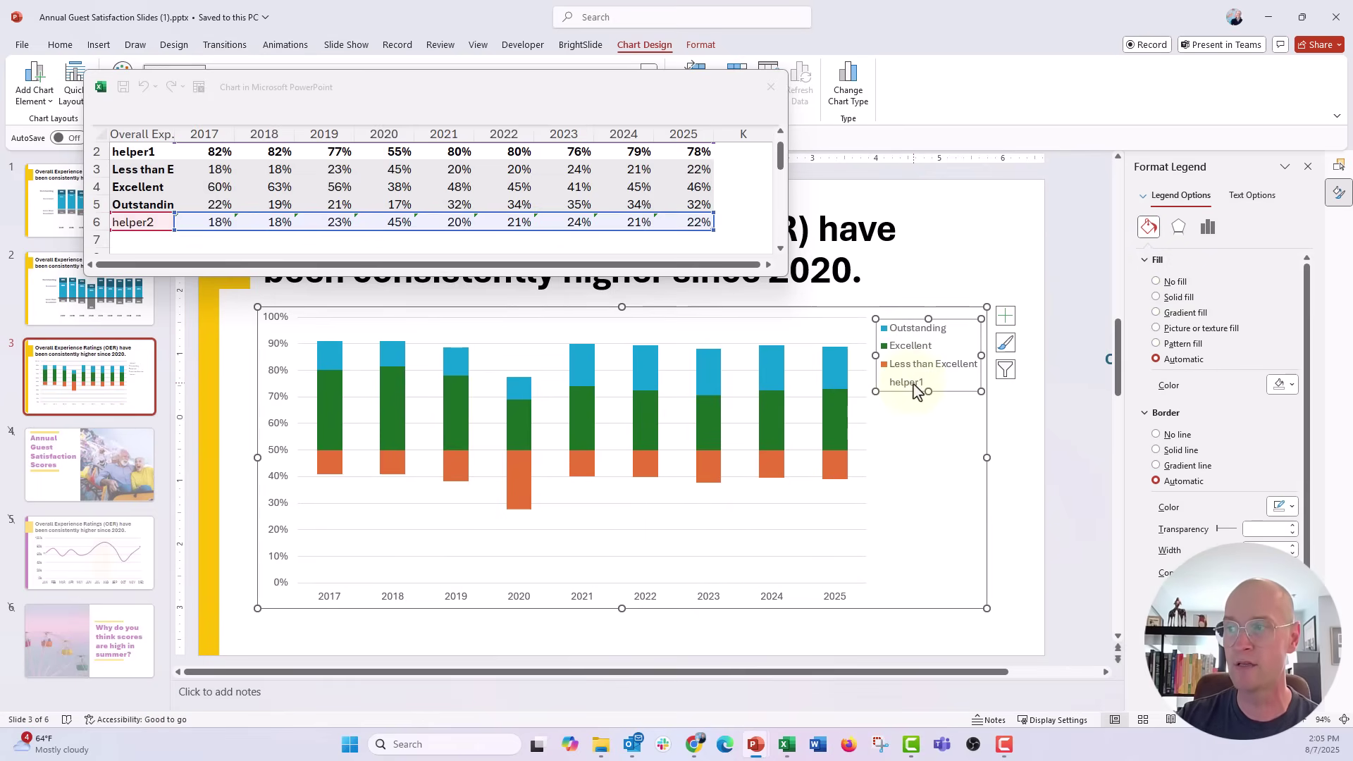
left_click(910, 384)
key("Delete")
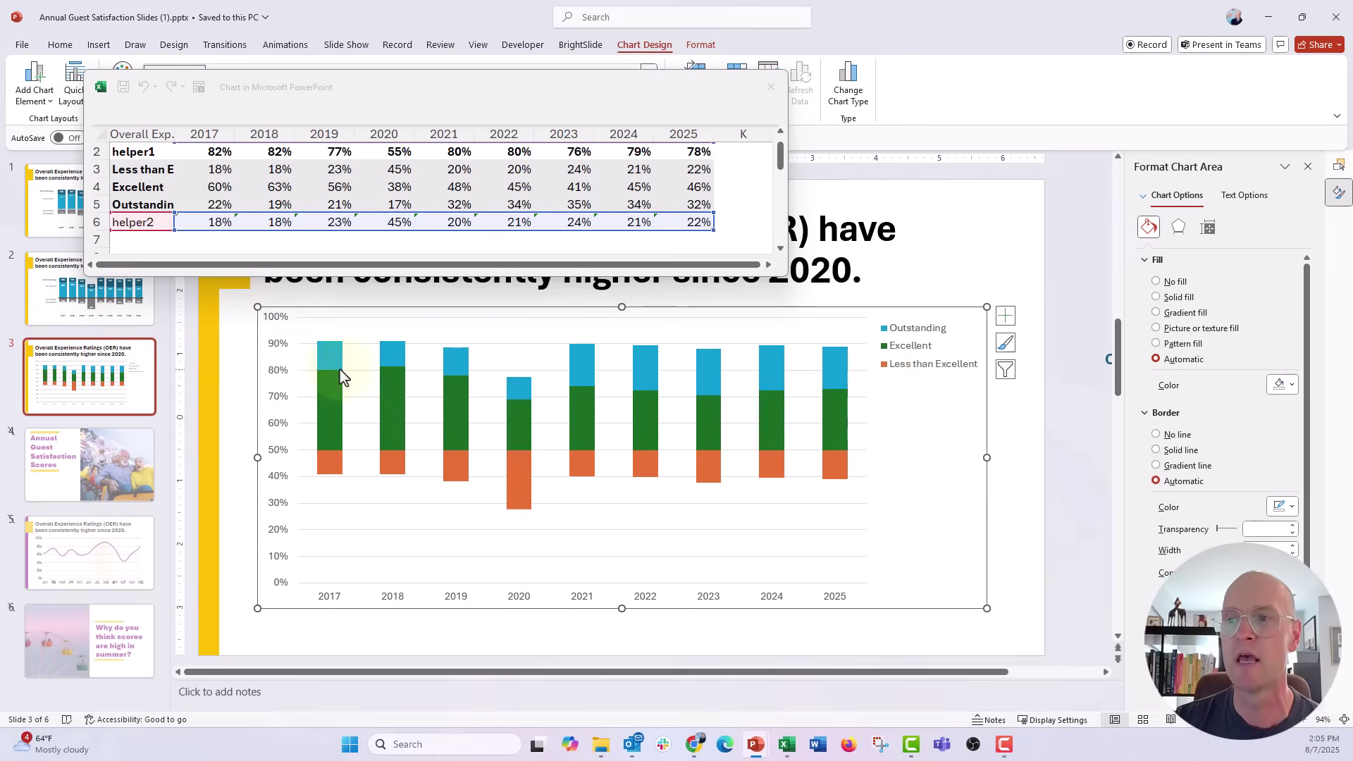
mouse_move(341, 376)
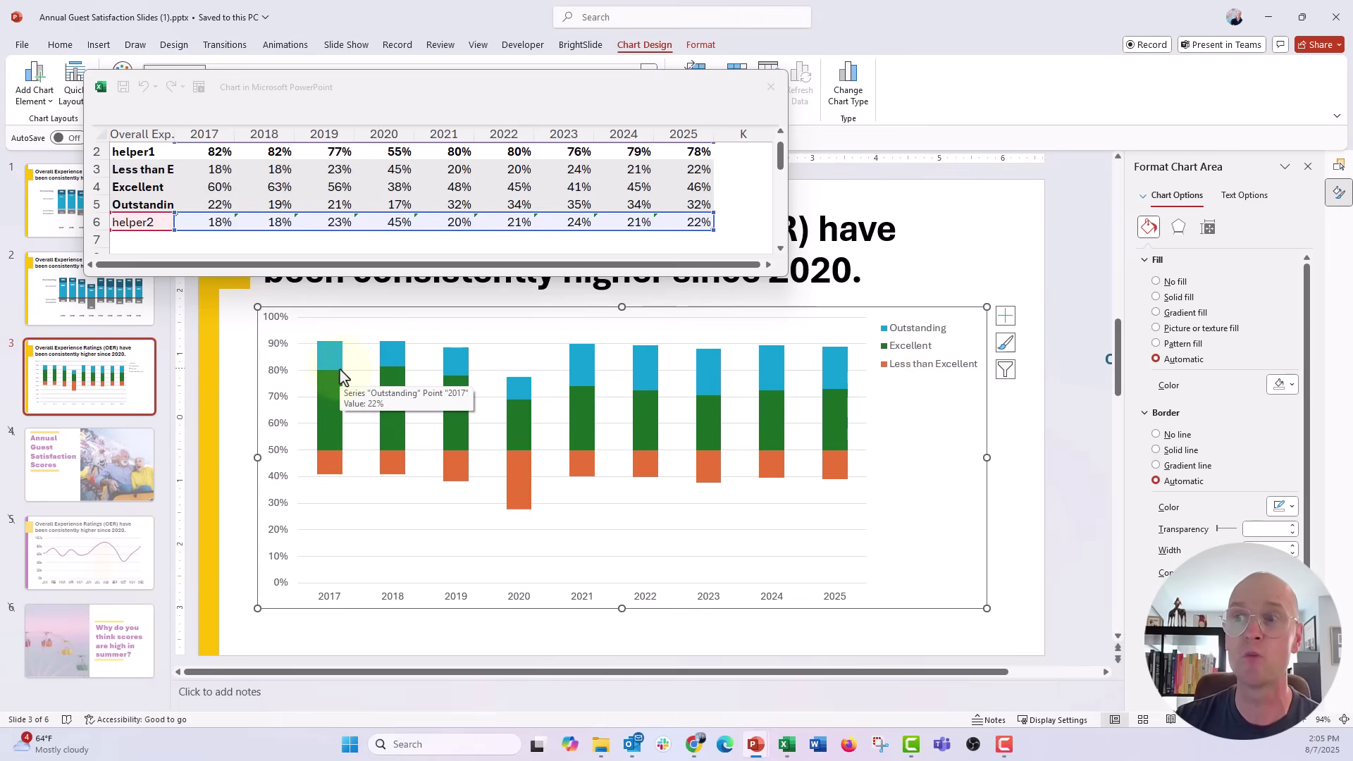
- Give the Outstanding series a solid dark blue fill
left_click(332, 361)
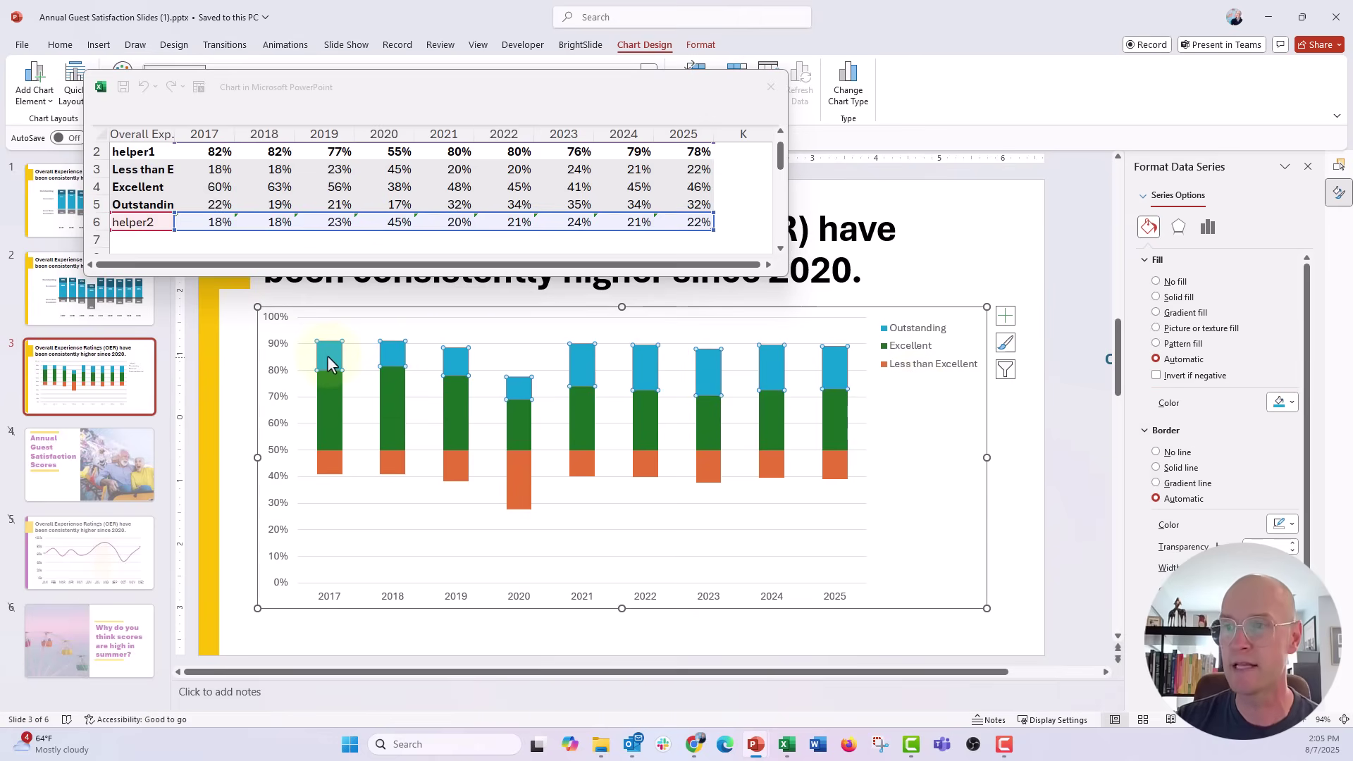
left_click(1173, 297)
left_click(1282, 403)
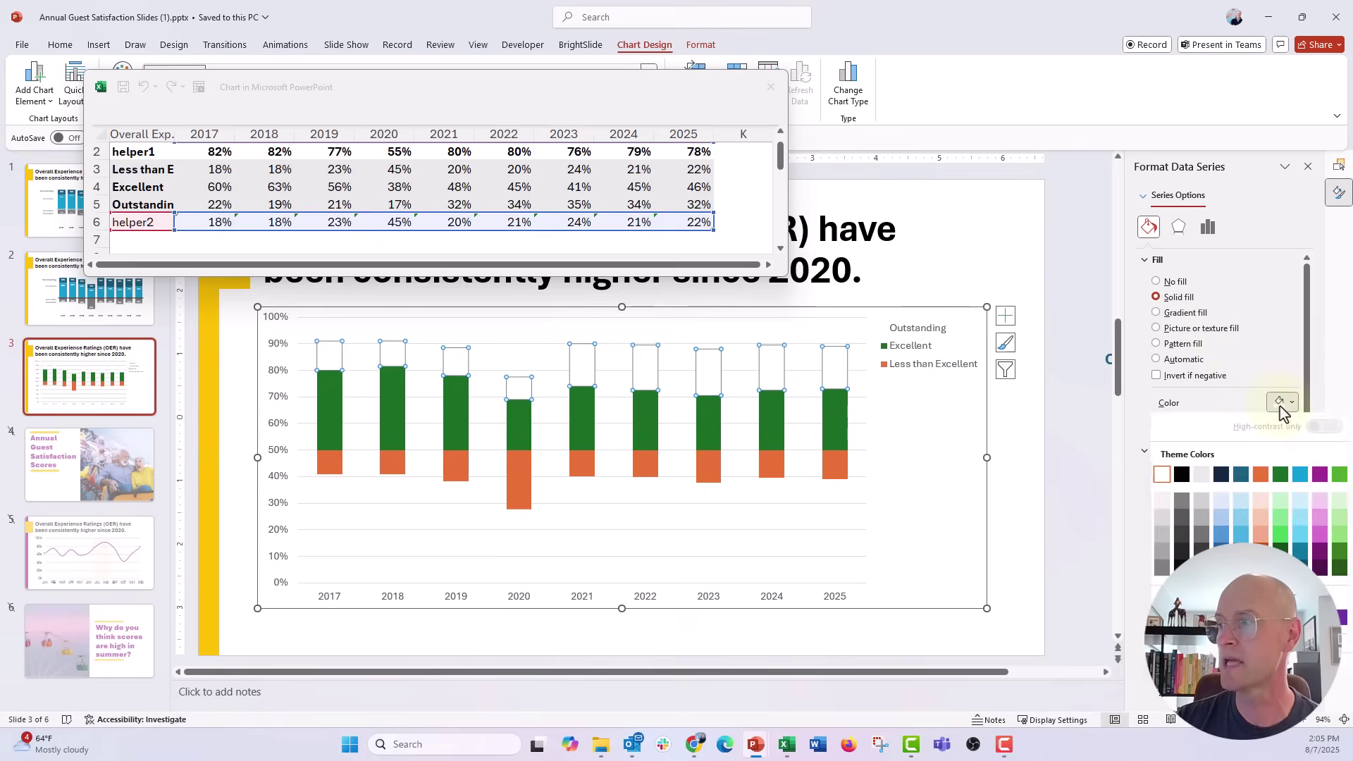
left_click(1155, 359)
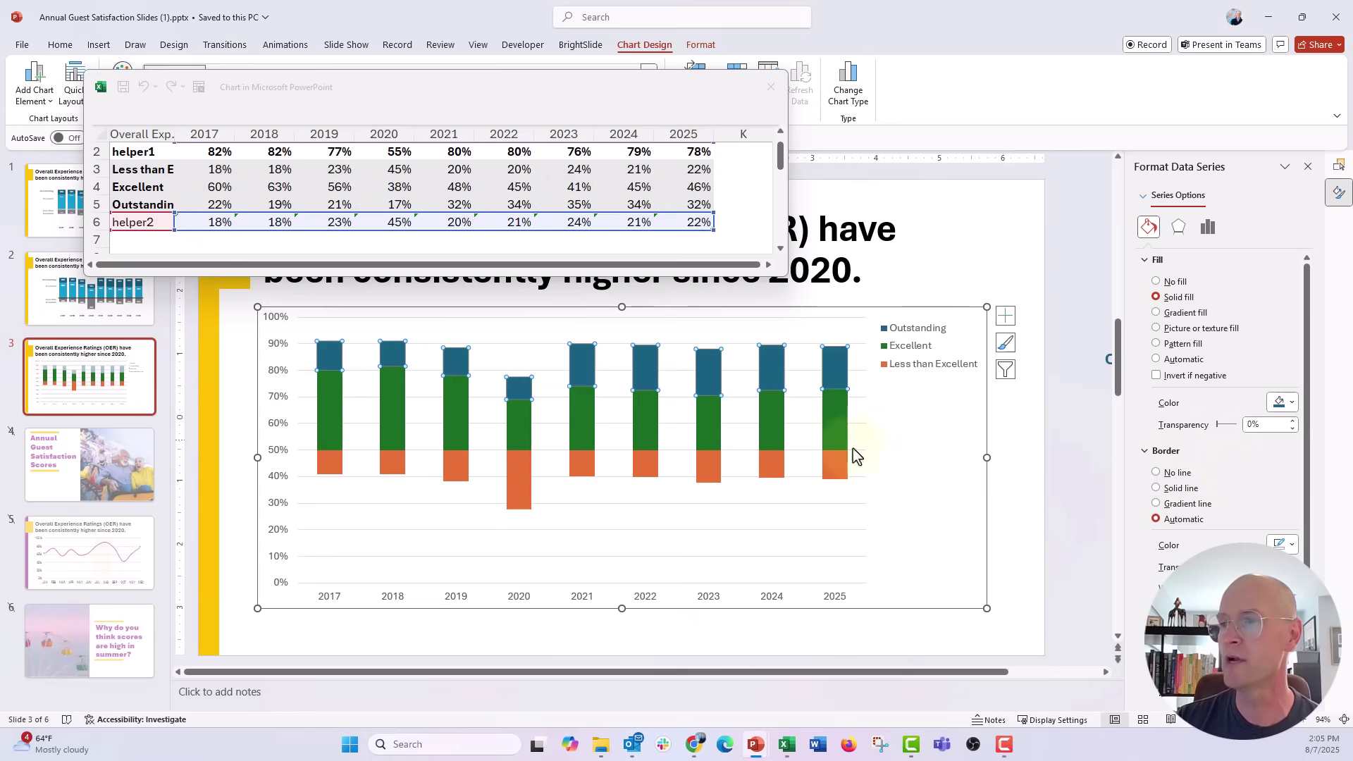
- Give the Excellent series a solid light blue fill
left_click(320, 412)
left_click(1157, 297)
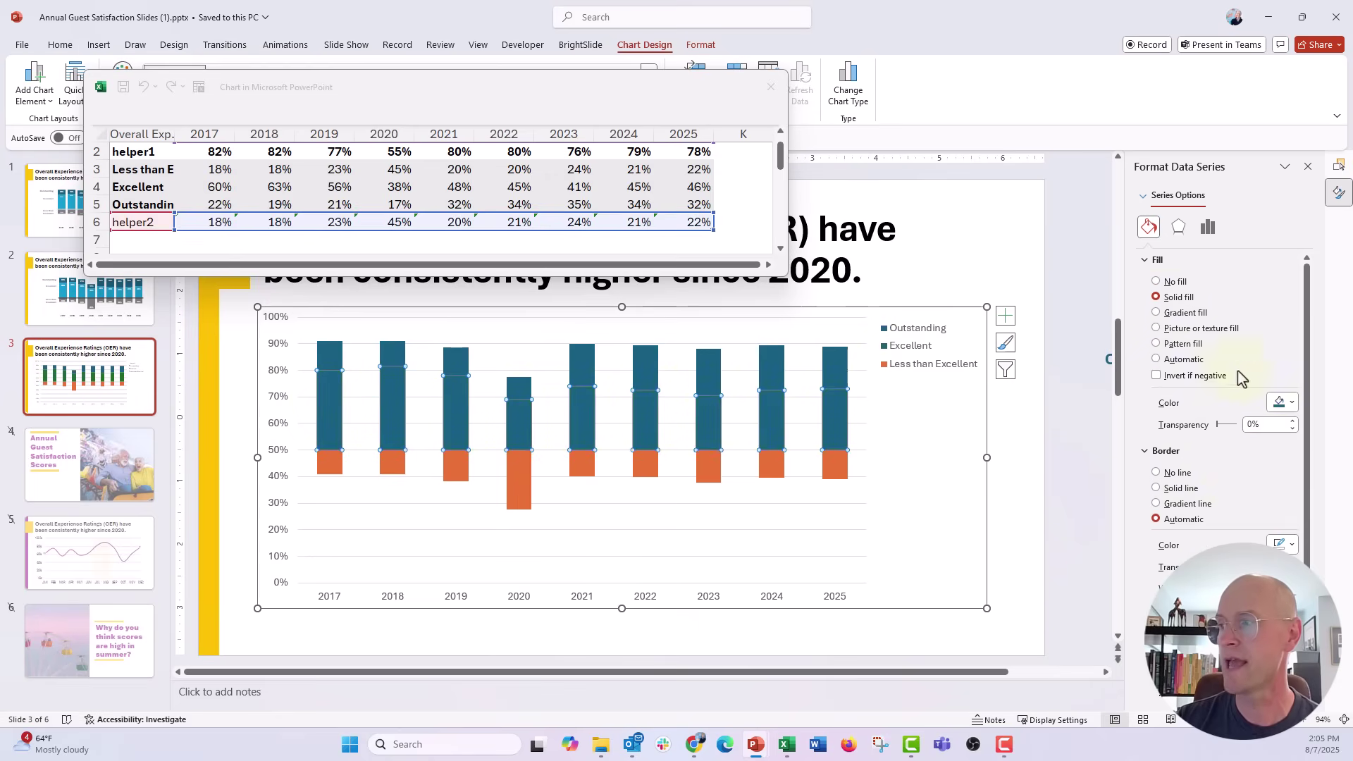
left_click(1281, 404)
left_click(1294, 458)
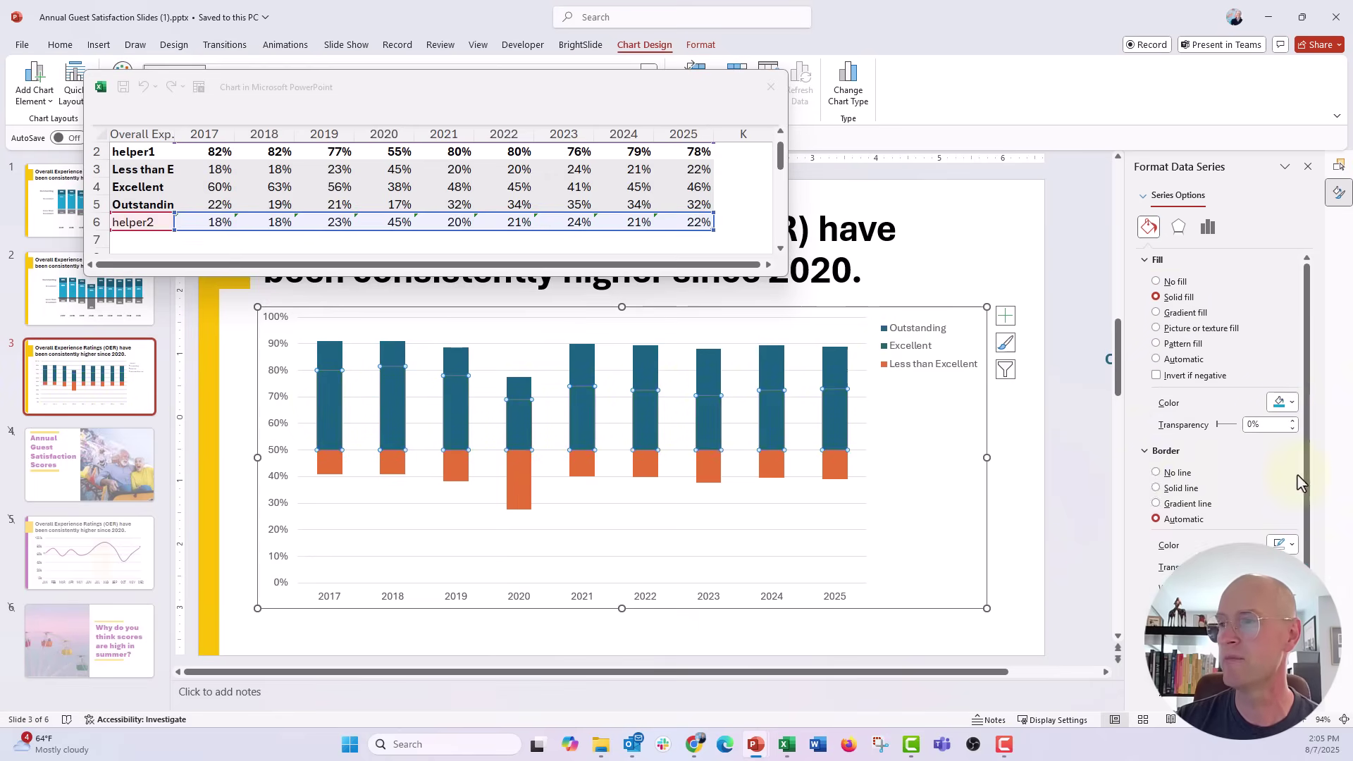
- Give the Less than Excellent series a solid gray fill
left_click(332, 467)
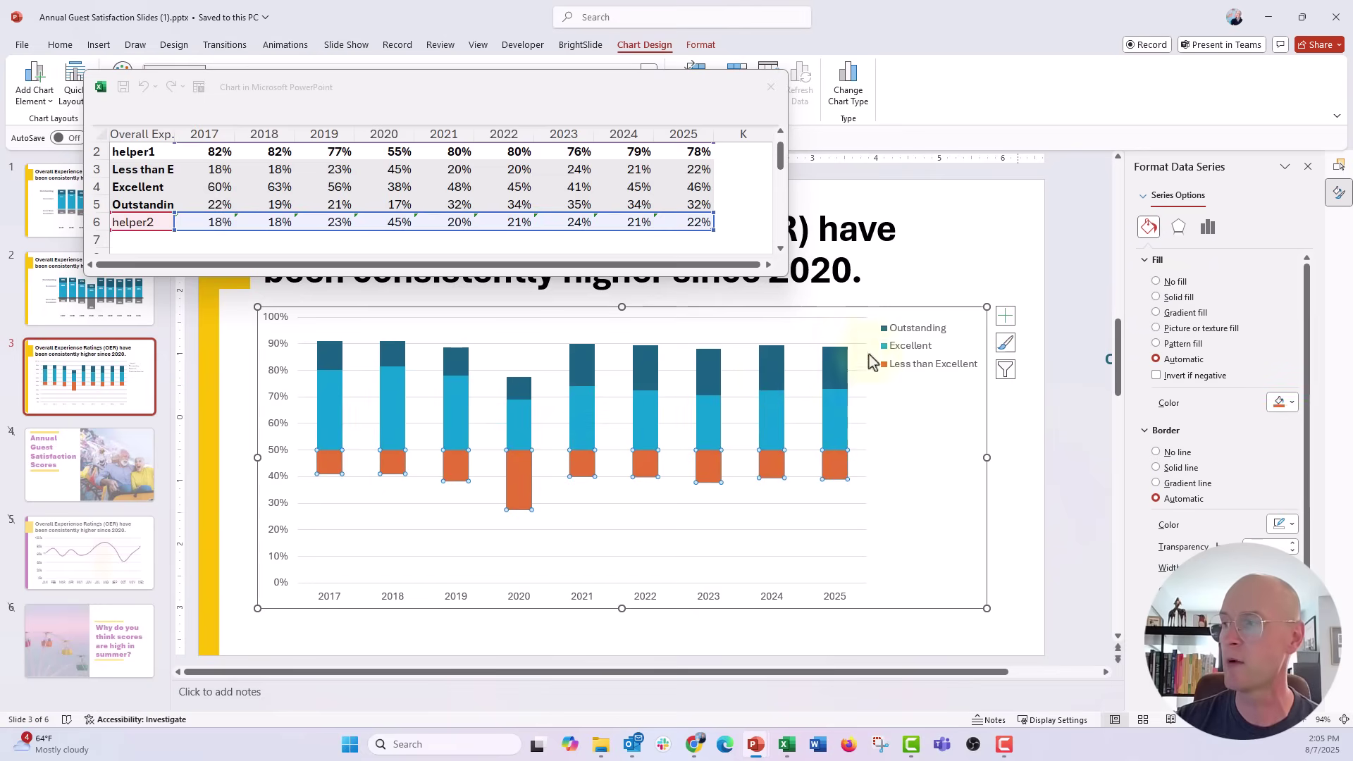
left_click(1173, 297)
left_click(1279, 403)
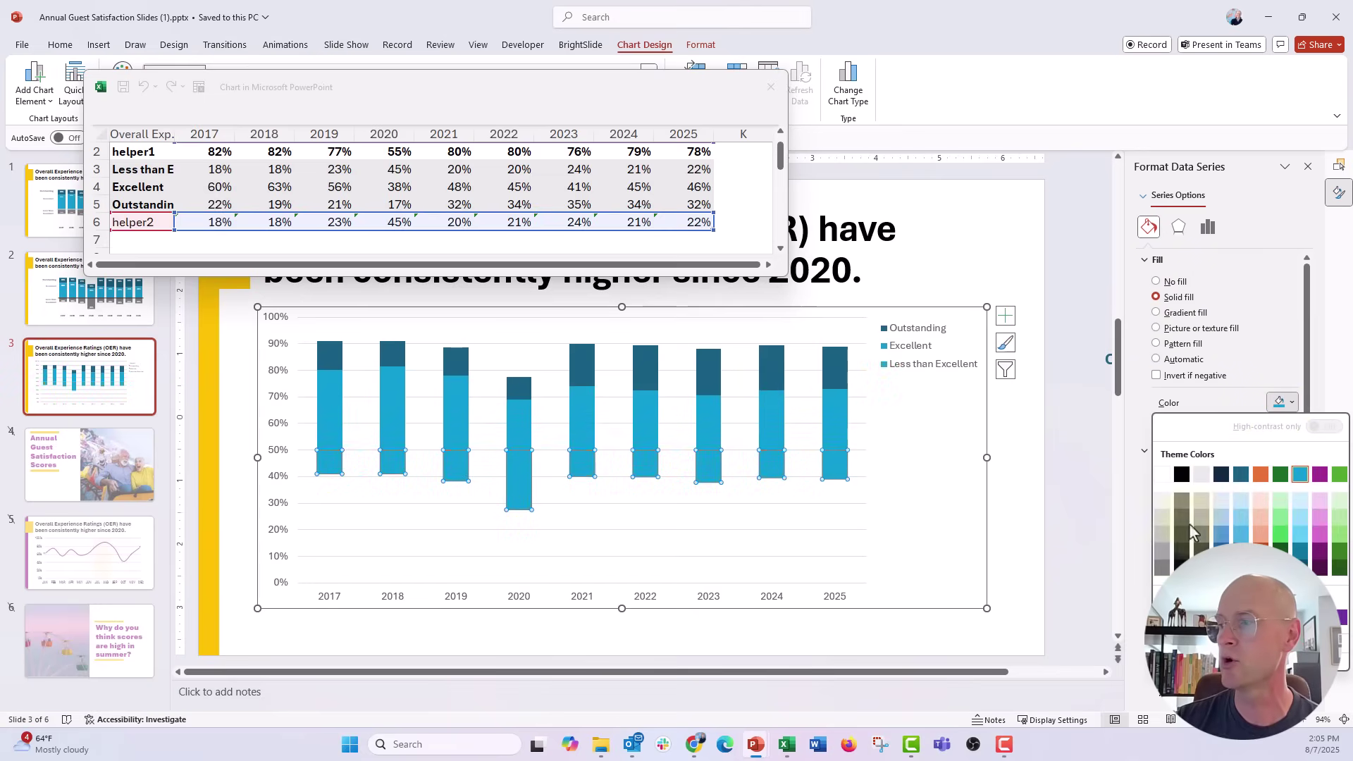
left_click(1160, 568)
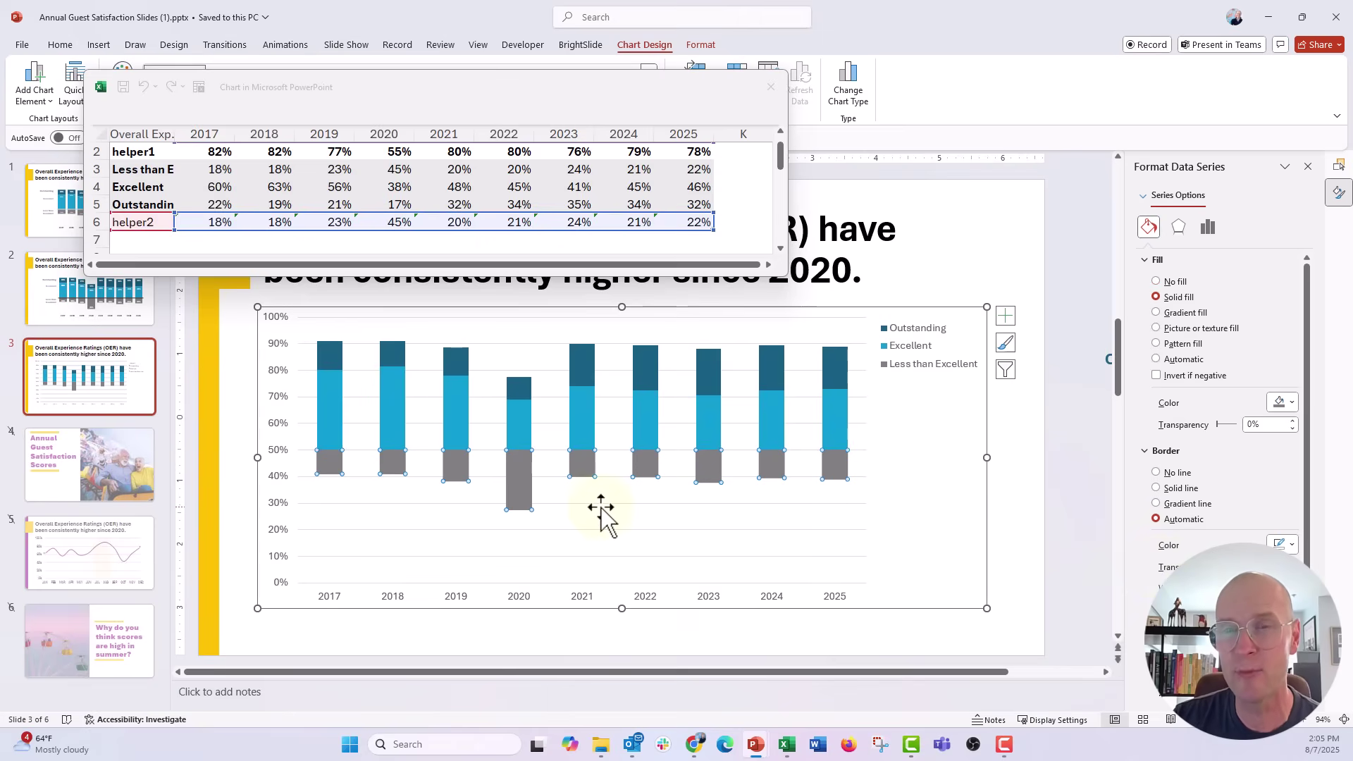
- Make the horizontal axis cross the value axis at 0.5, then bring up the year axis label settings
left_click(279, 456)
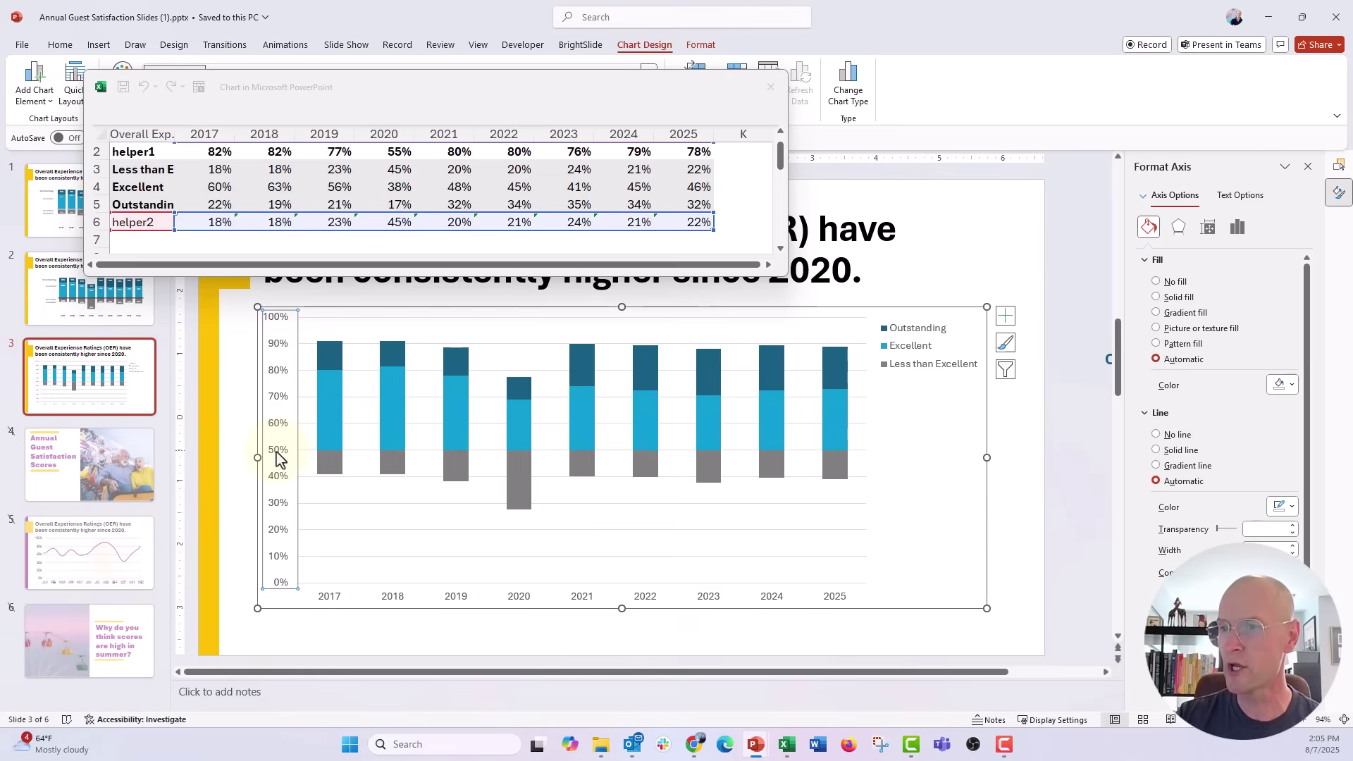
left_click(1230, 232)
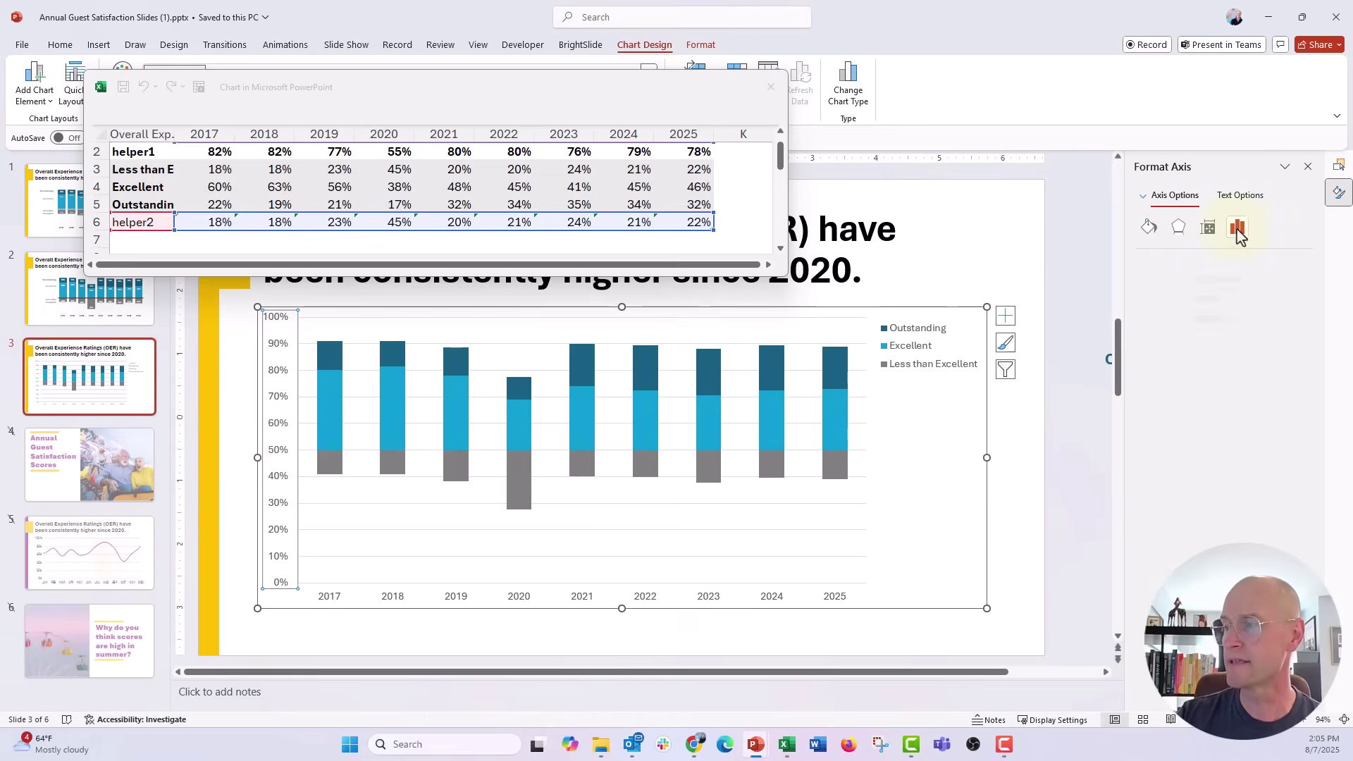
left_click(1205, 260)
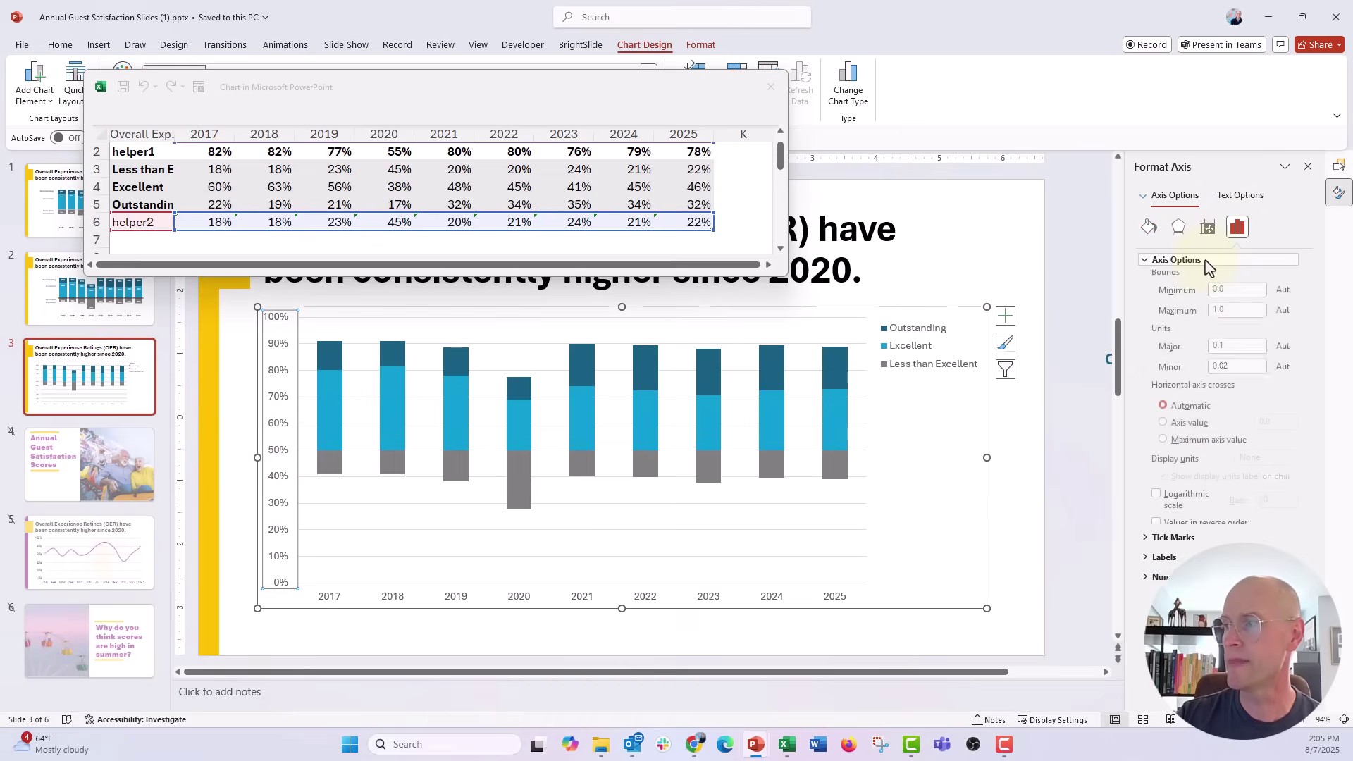
left_click(1162, 426)
double_click(1275, 425)
type("0.5")
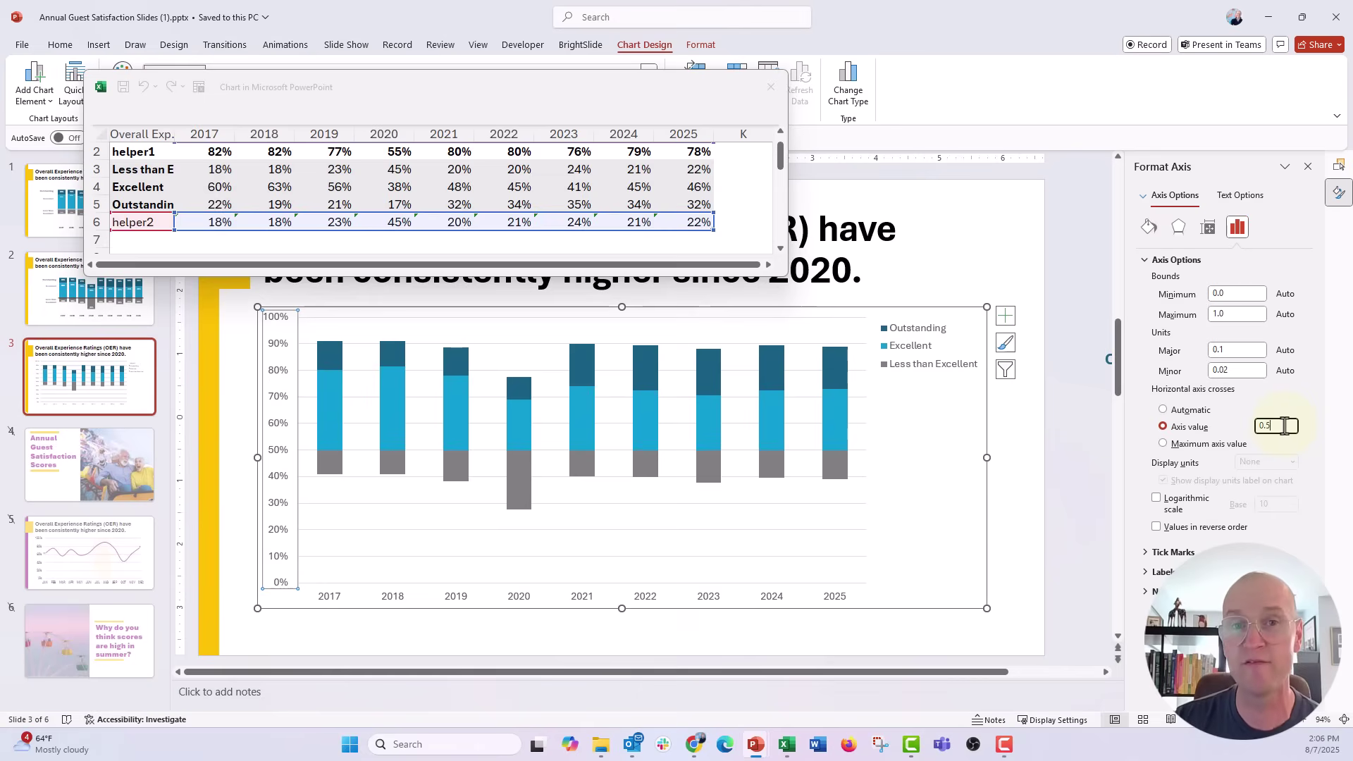
key("Return")
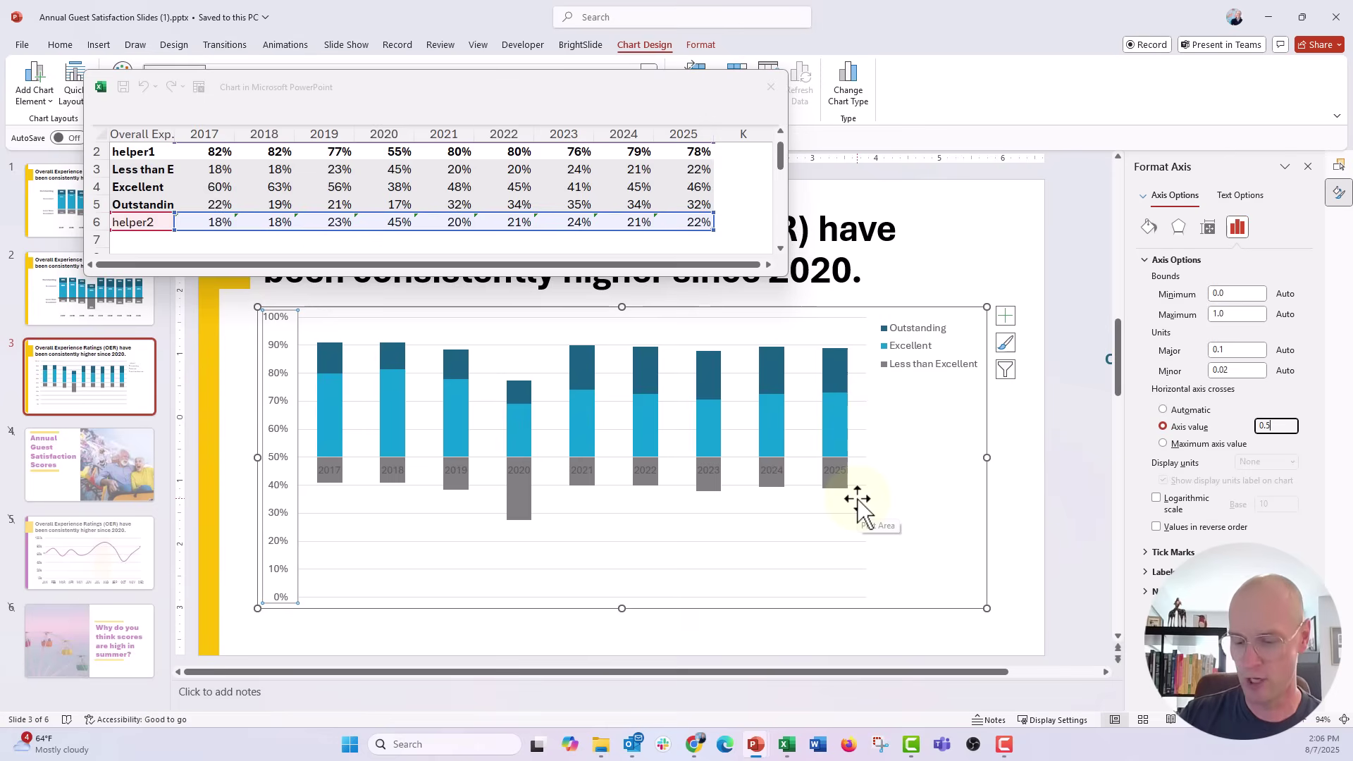
left_click(334, 479)
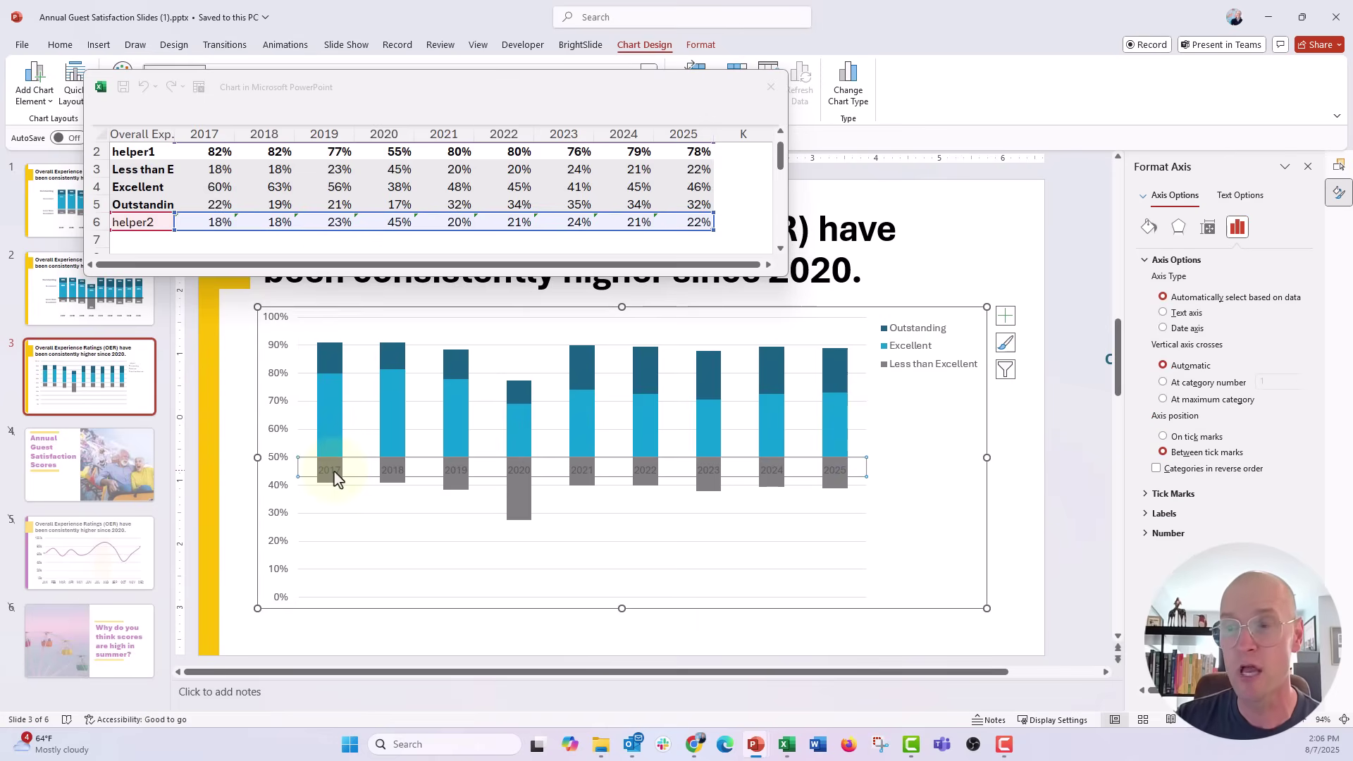
left_click(1162, 514)
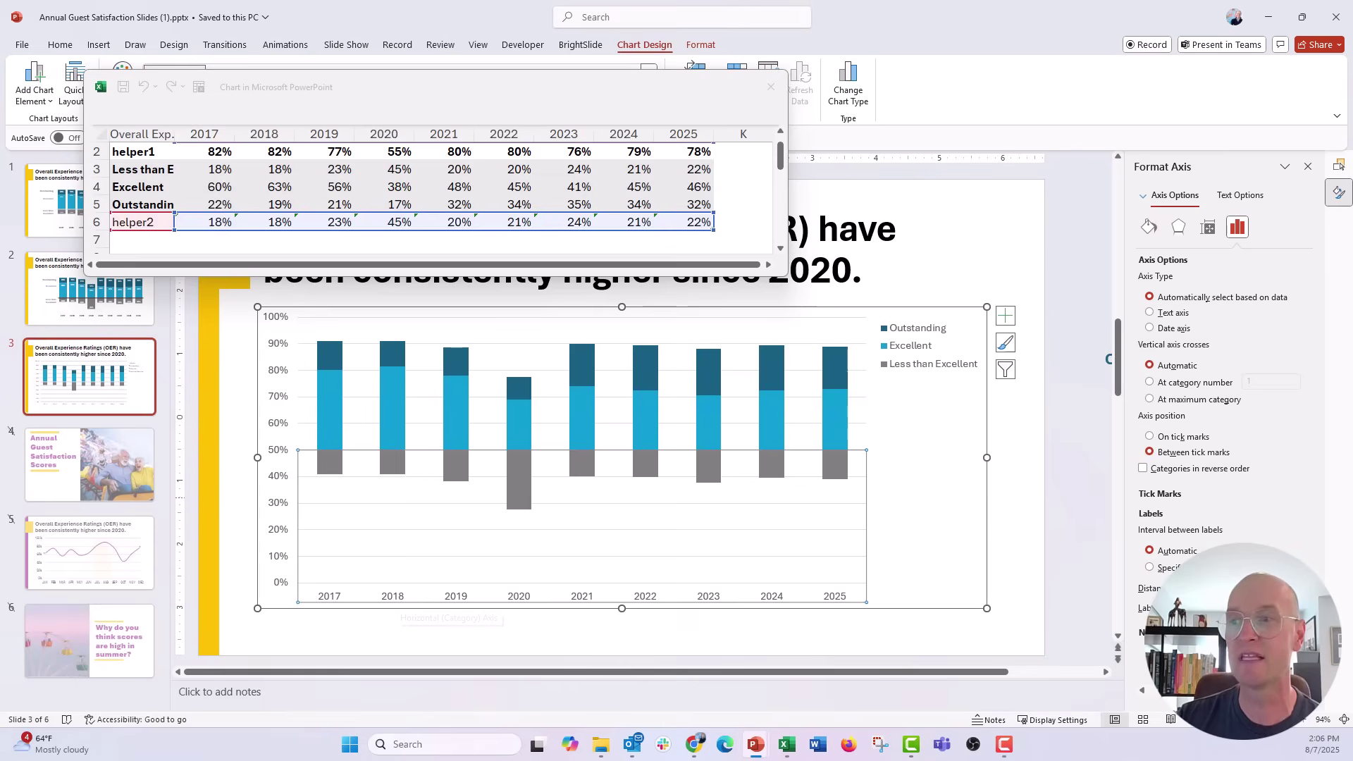
- Close the data sheet and delete the percentage axis
left_click(770, 88)
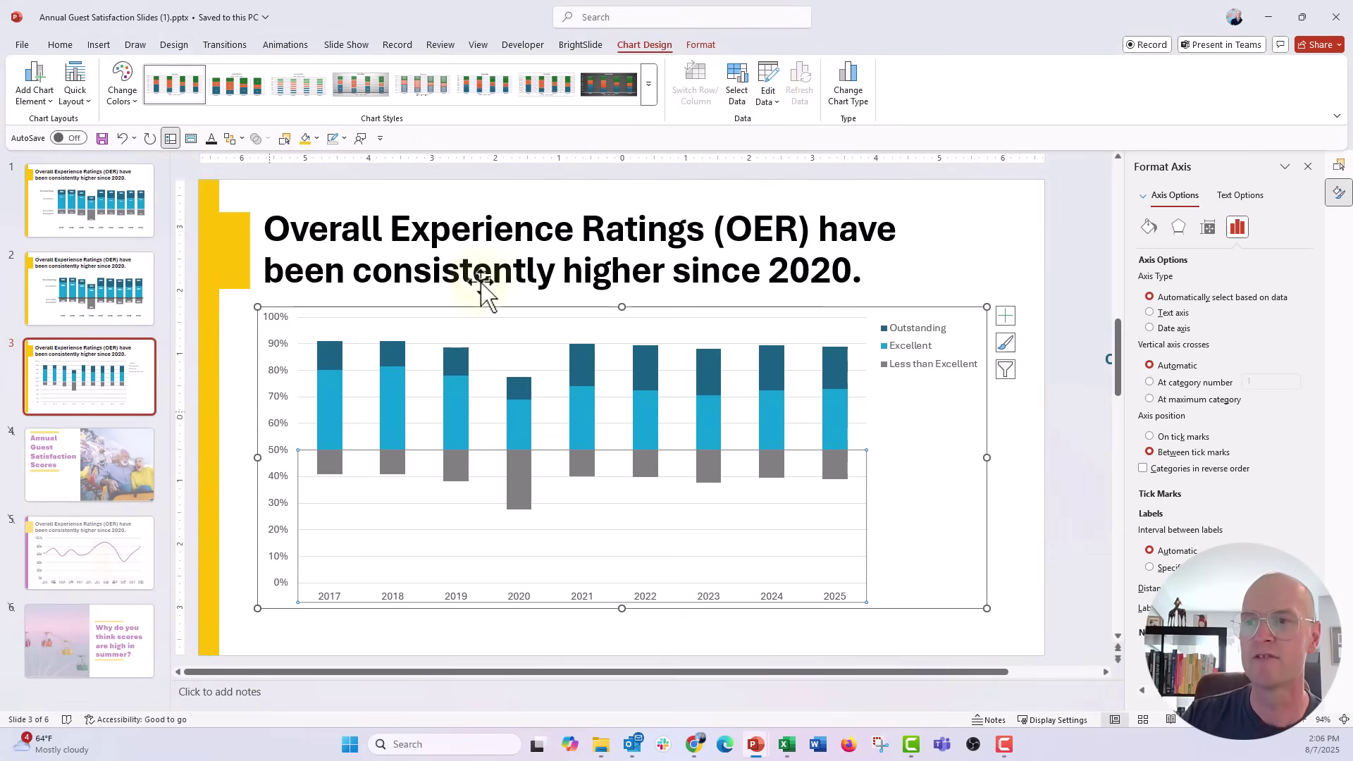
left_click(274, 432)
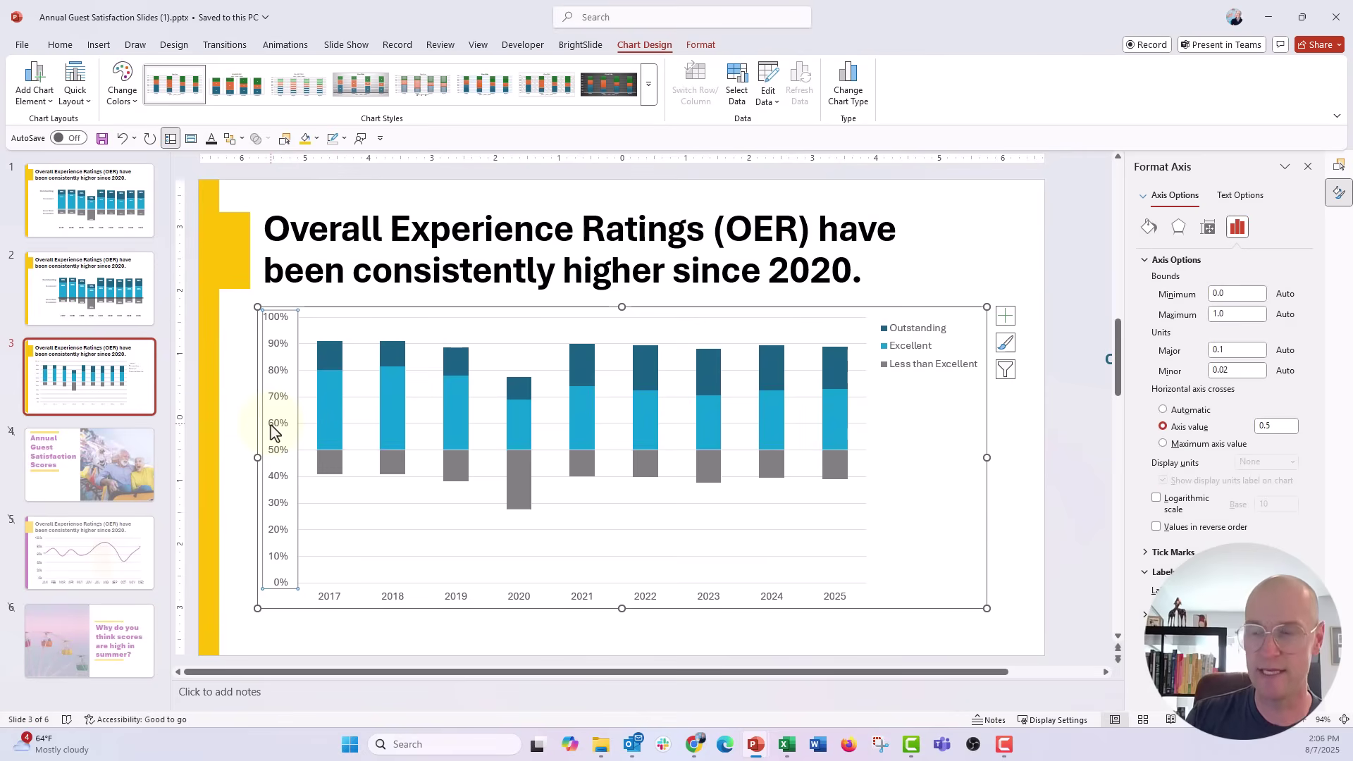
key("Delete")
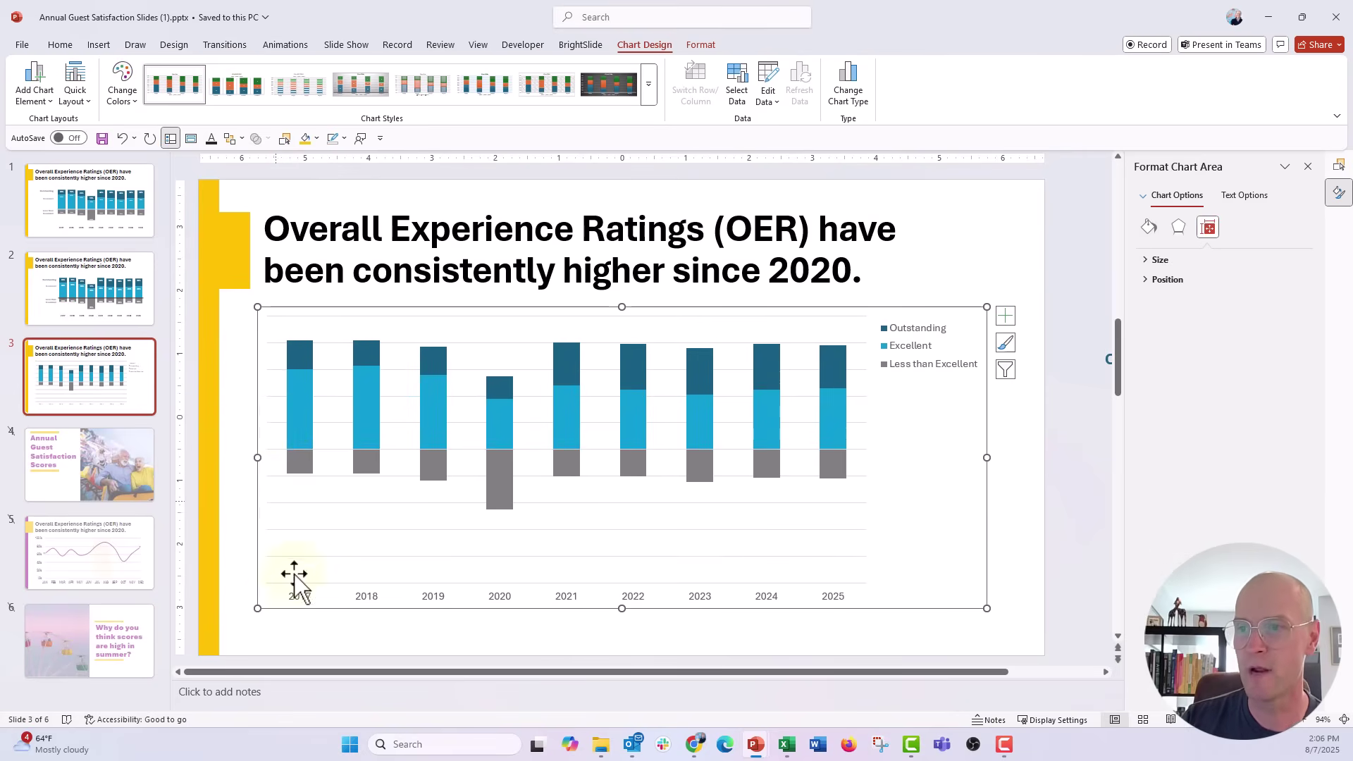
- Style the horizontal axis as a thicker solid black line
left_click(299, 600)
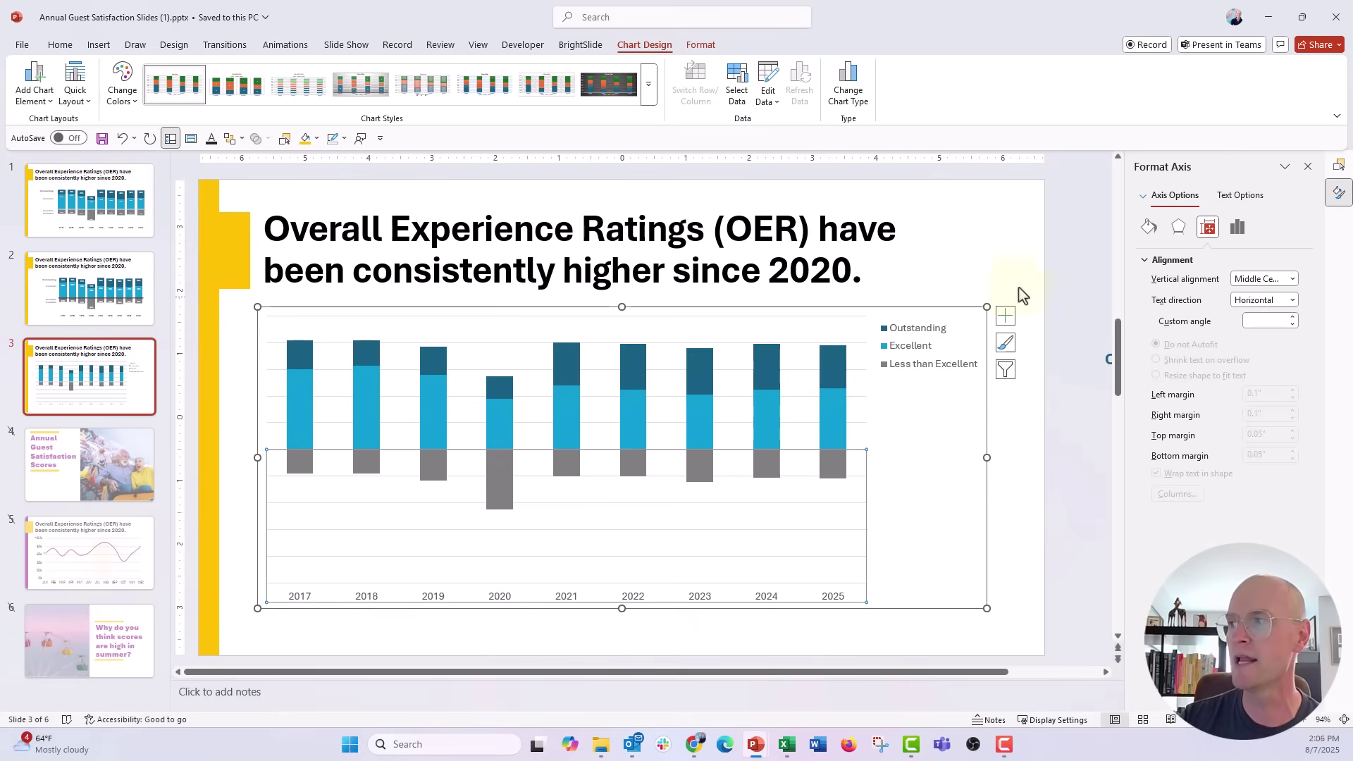
left_click(1150, 227)
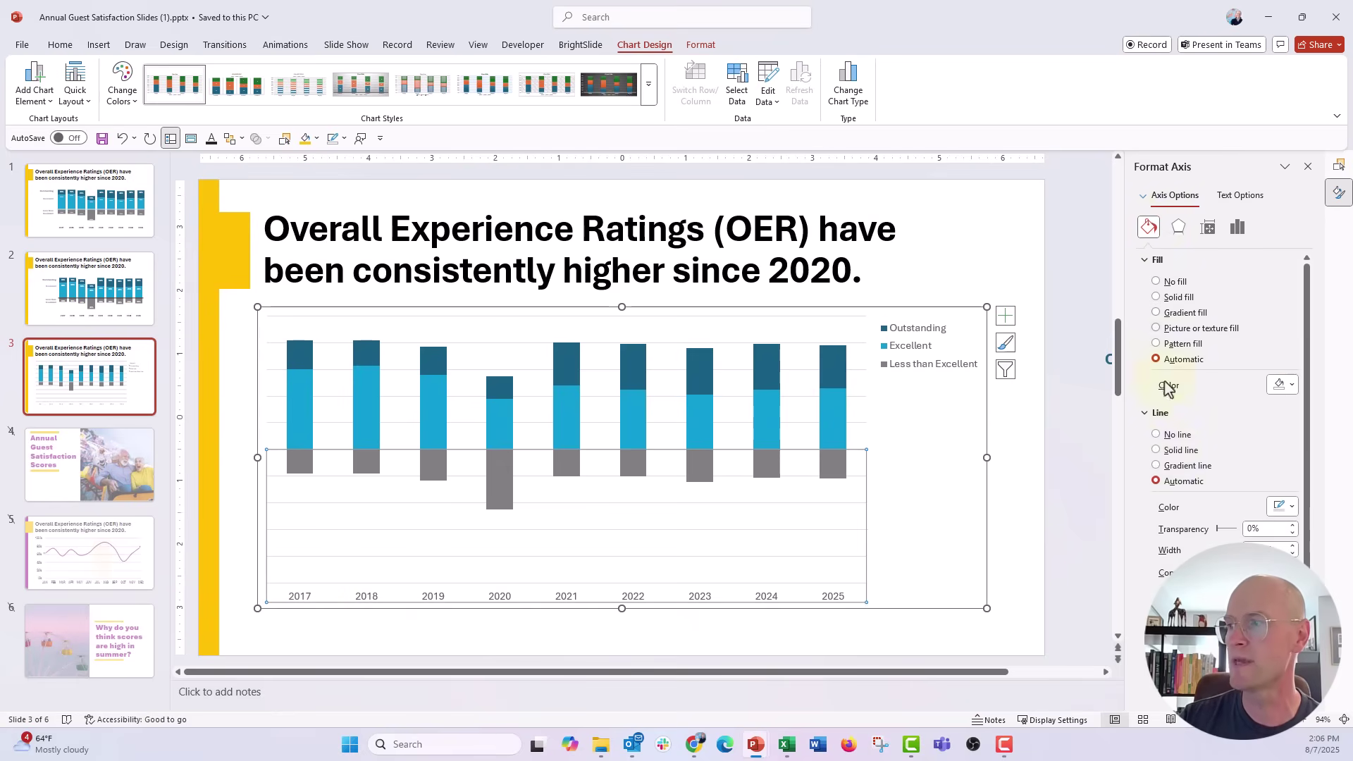
left_click(1172, 453)
left_click(1277, 507)
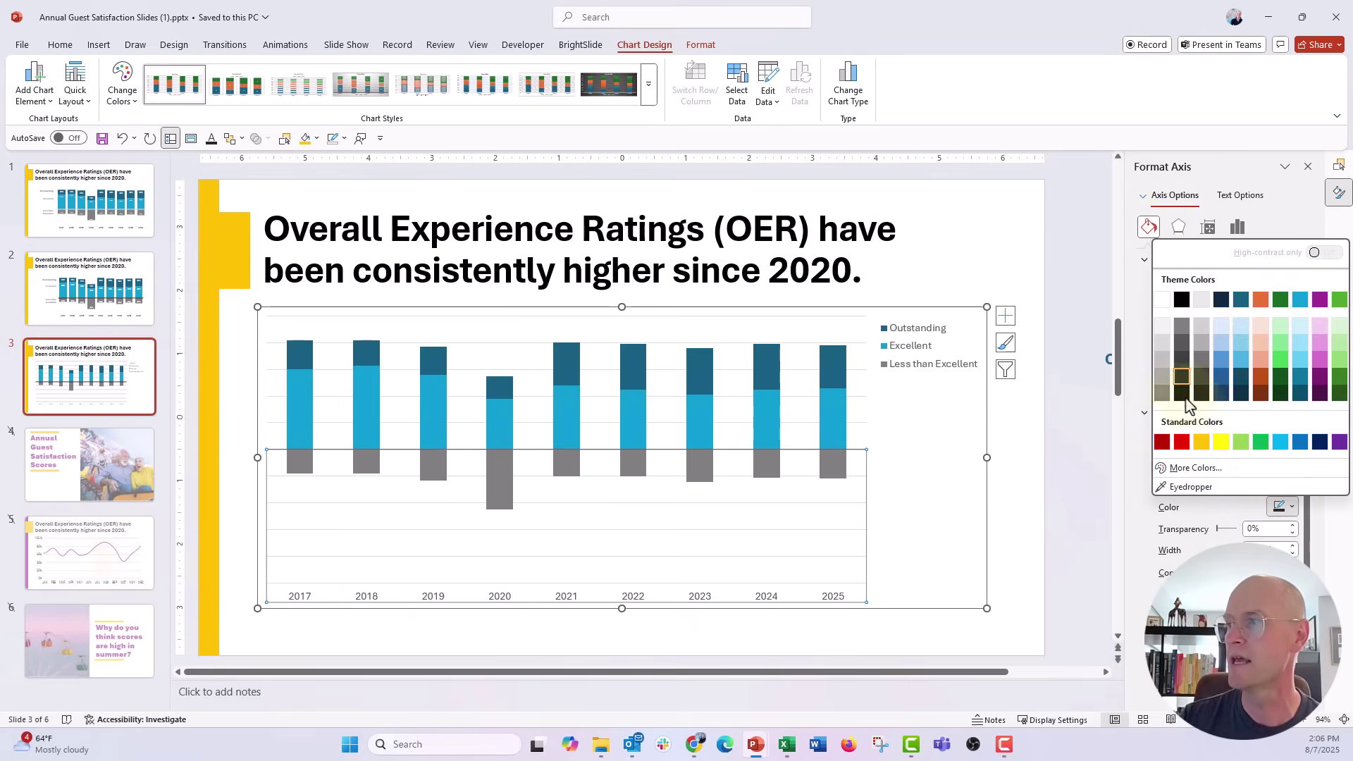
left_click(1181, 392)
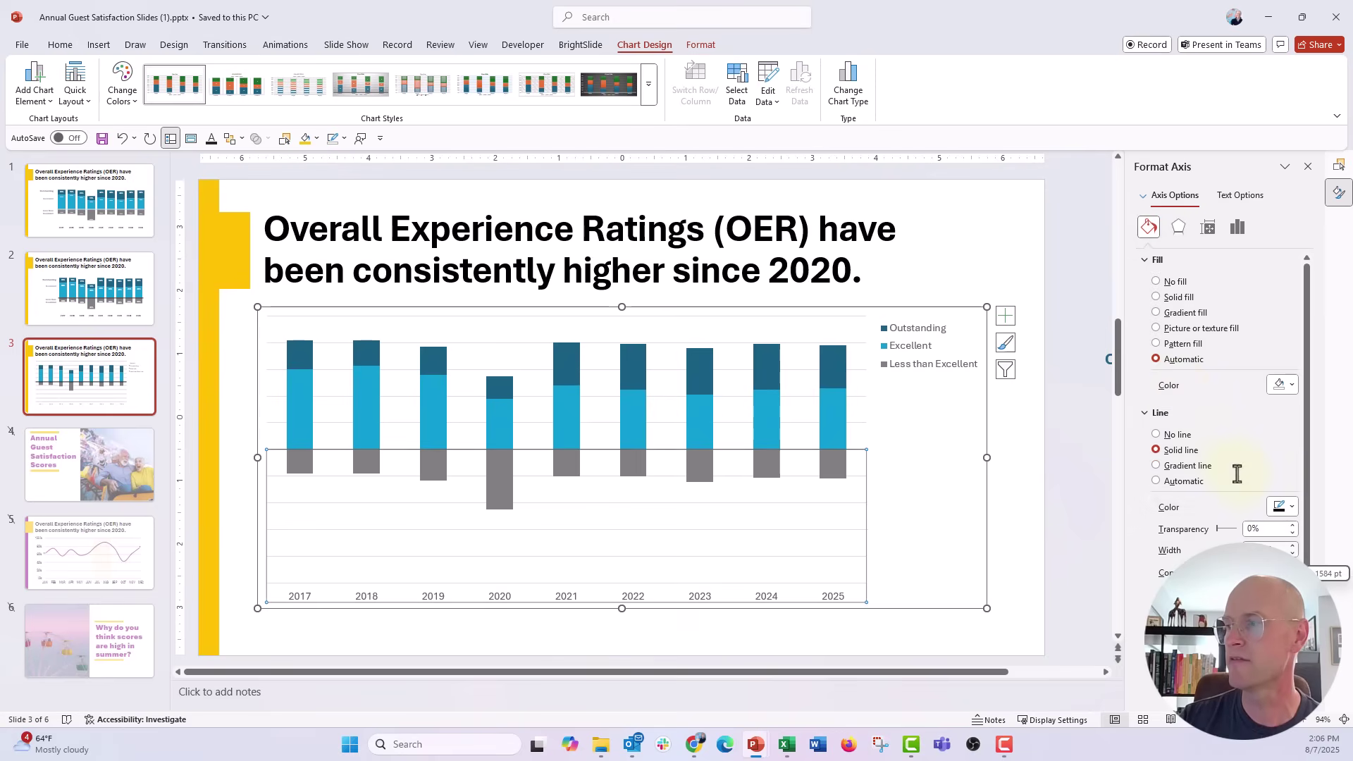
left_click(1293, 547)
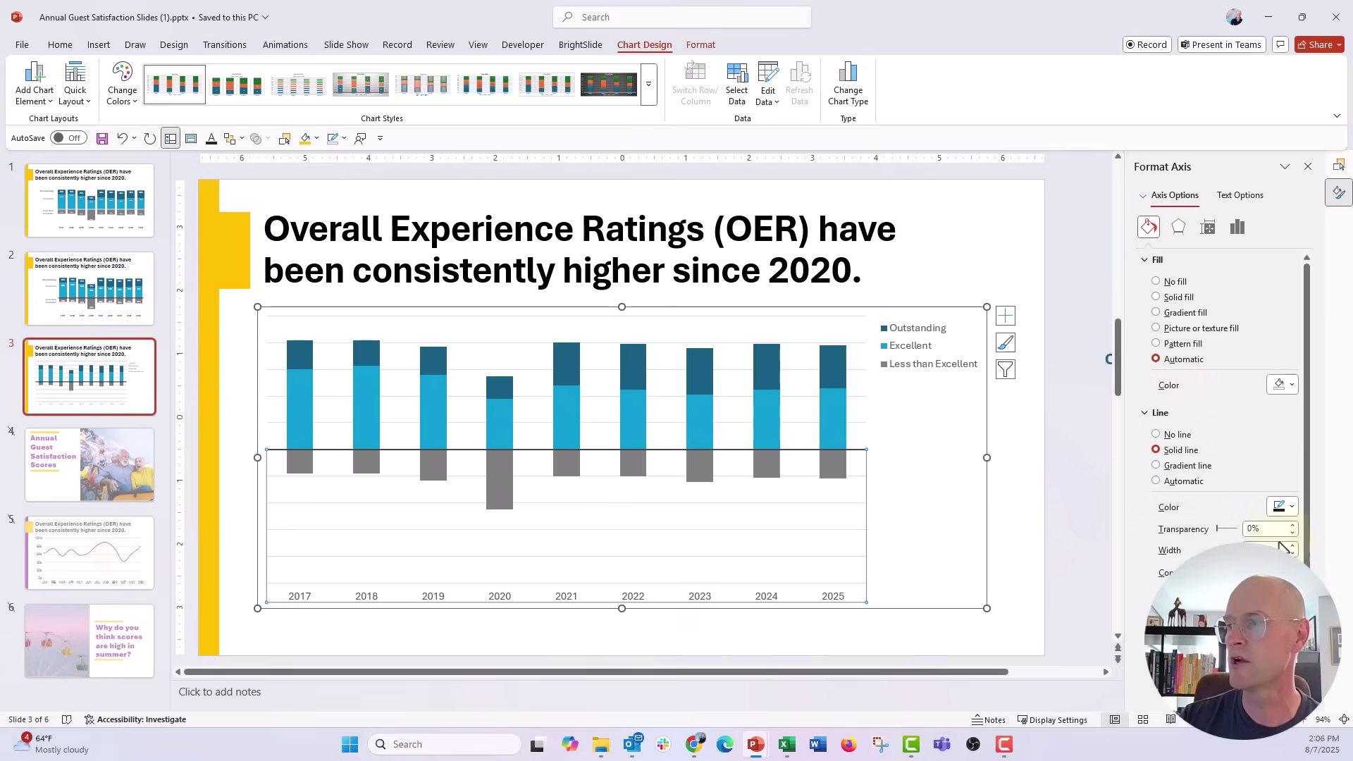
left_click(1079, 544)
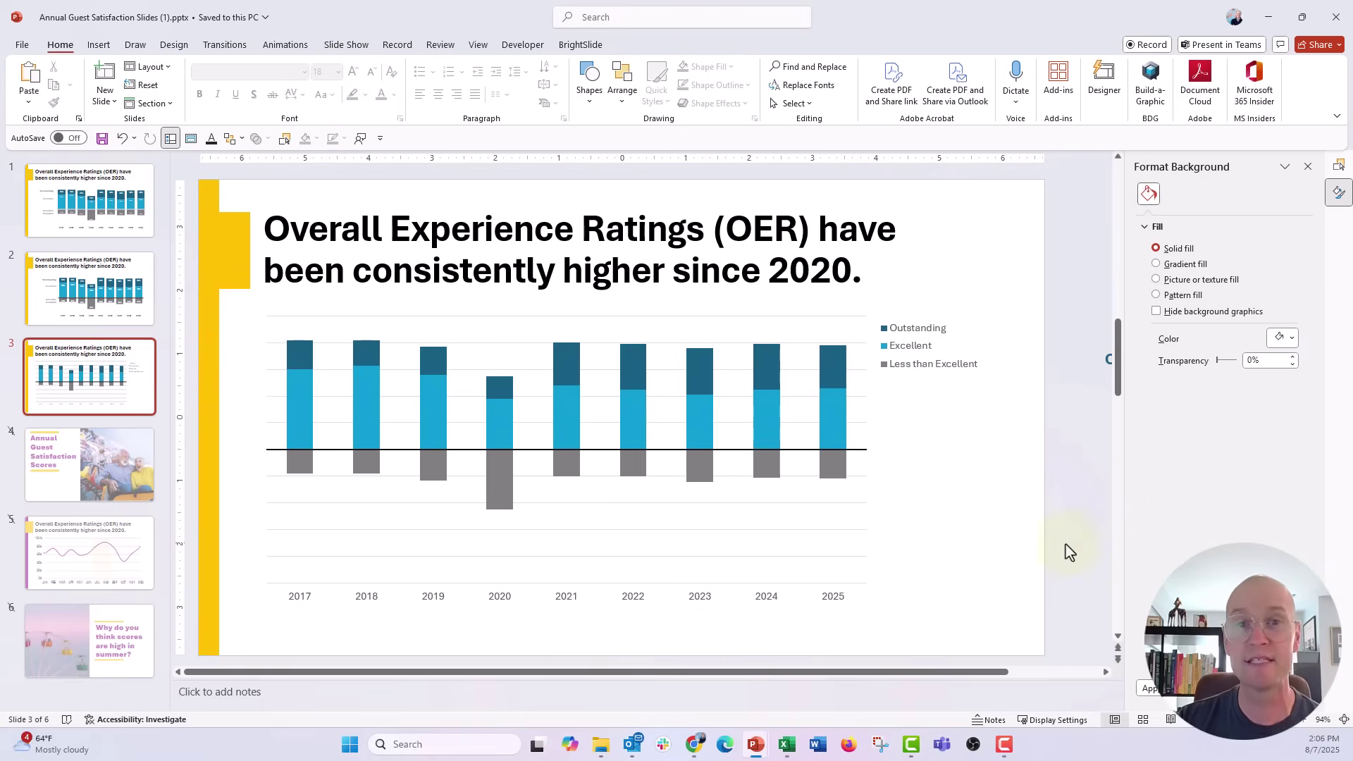
- Restore the Primary Vertical axis through Chart Elements
left_click(298, 404)
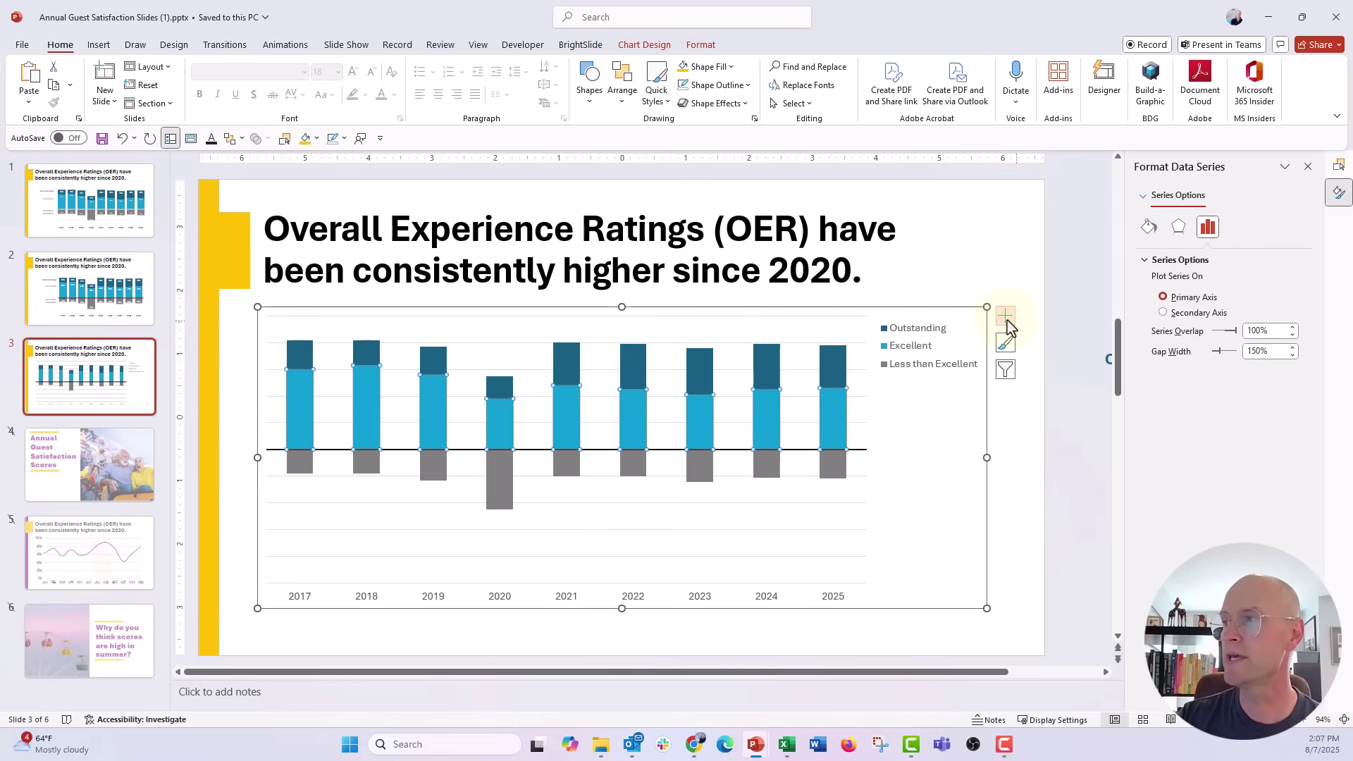
left_click(1005, 318)
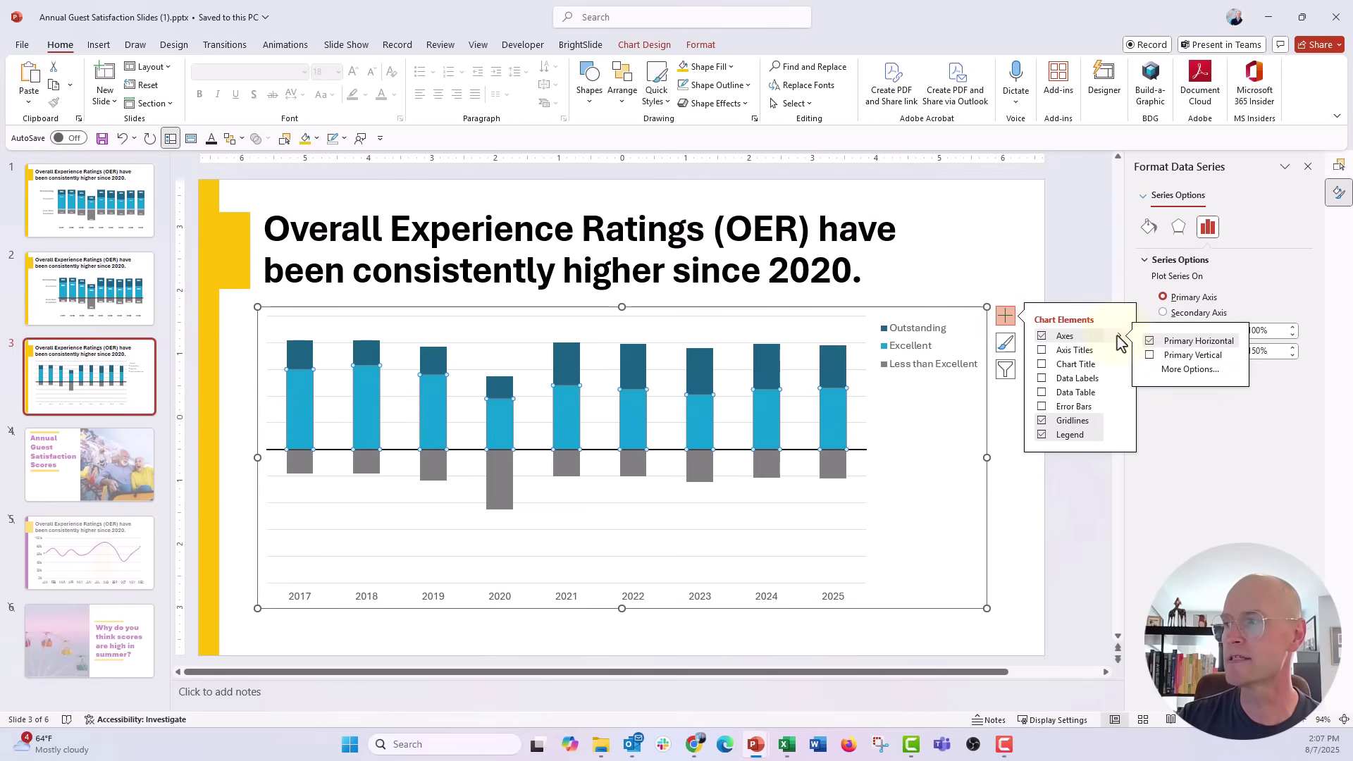
left_click(1149, 354)
left_click(279, 373)
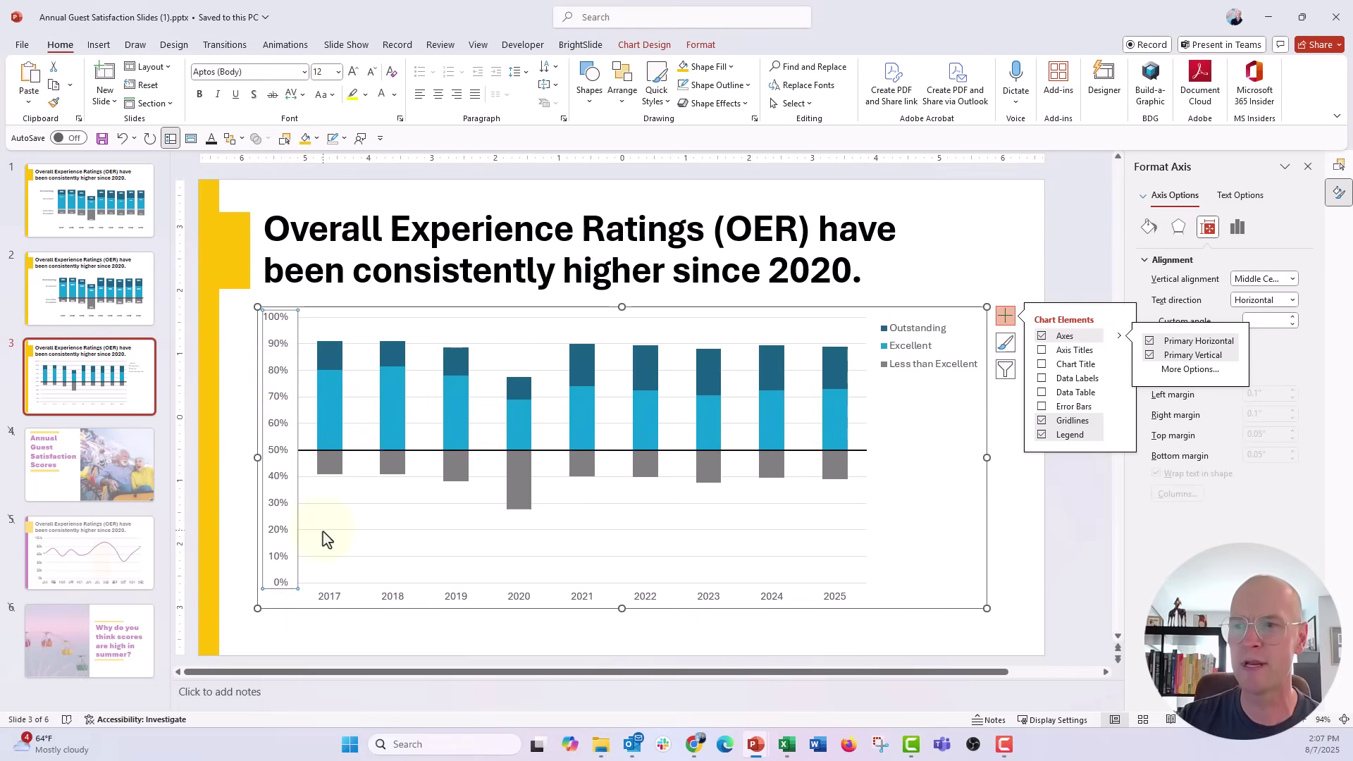
left_click(1005, 315)
- Set the vertical axis minimum bound to 0.2, then delete the axis again
left_click(1237, 226)
left_click(1224, 295)
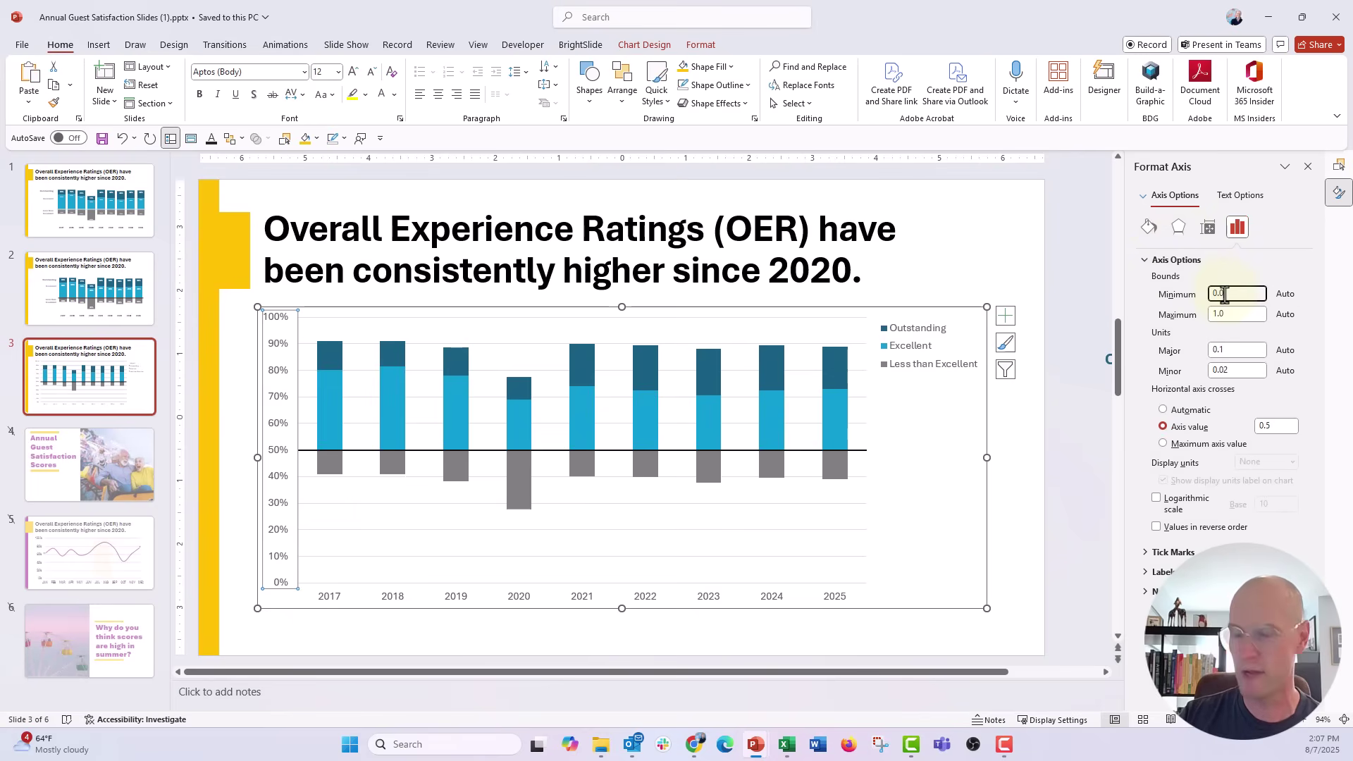
type("2")
key("Return")
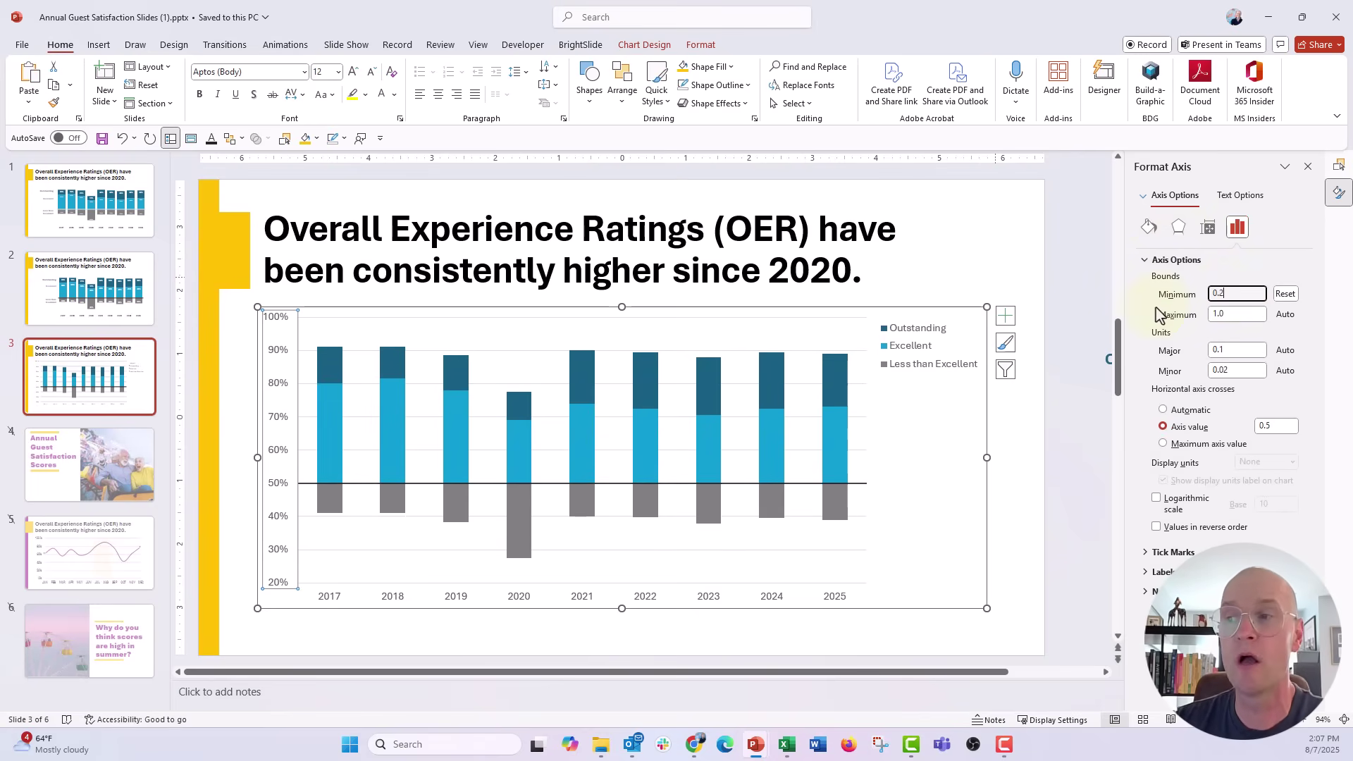
left_click(281, 393)
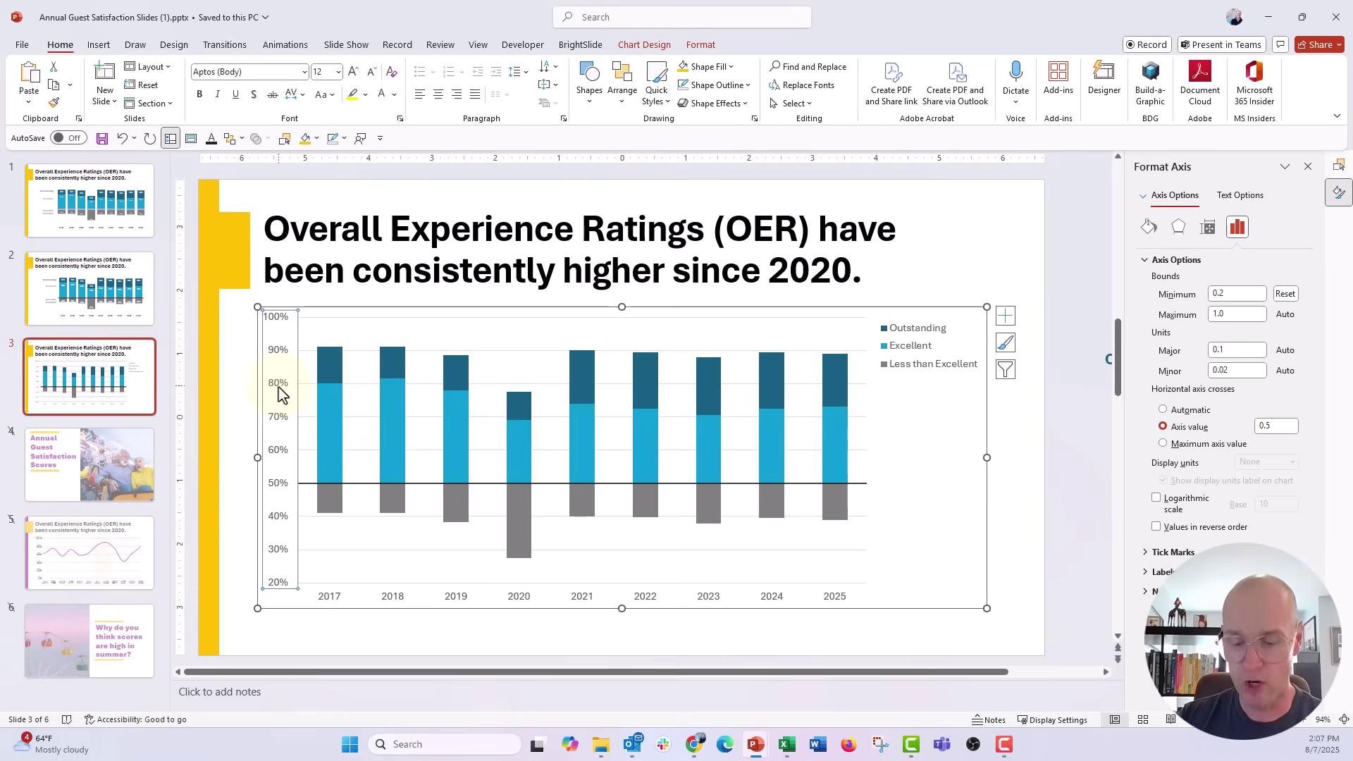
key("Delete")
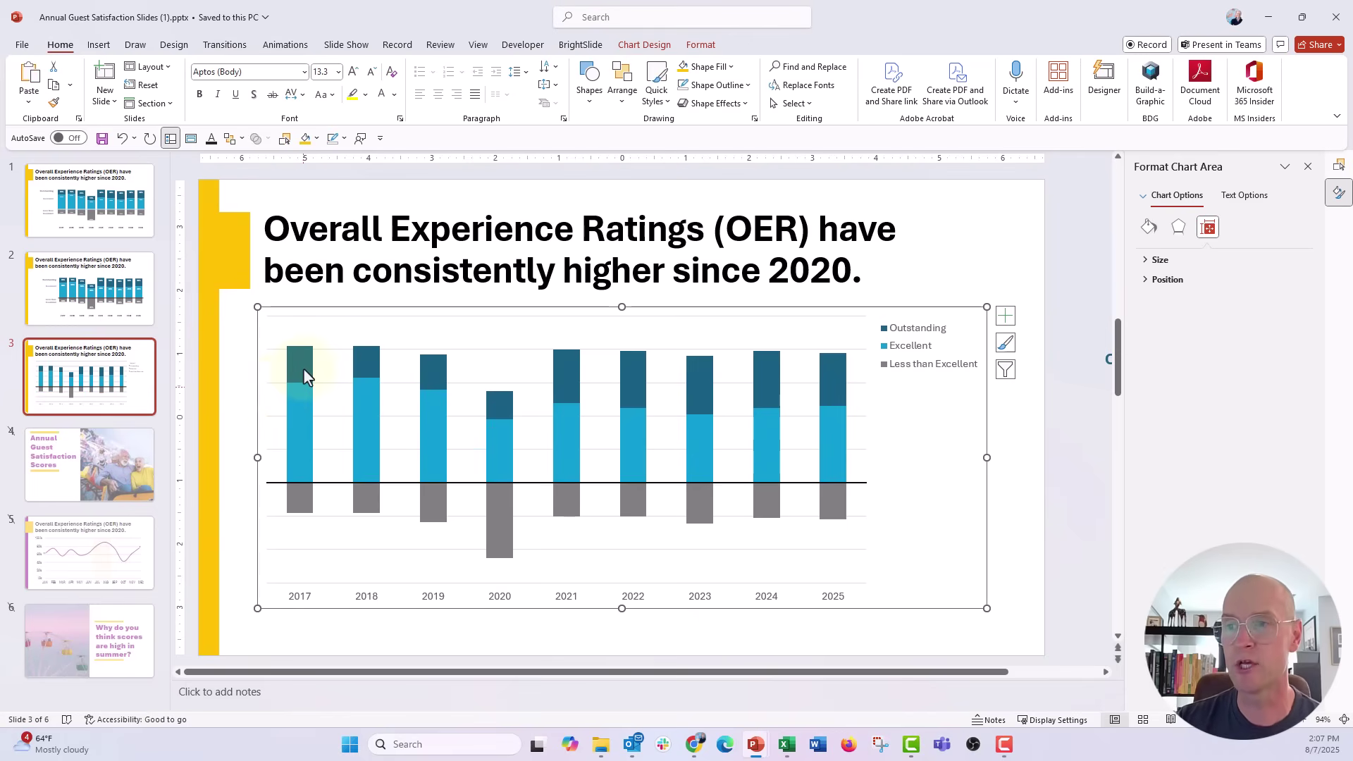
- Delete the chart legend
left_click(319, 346)
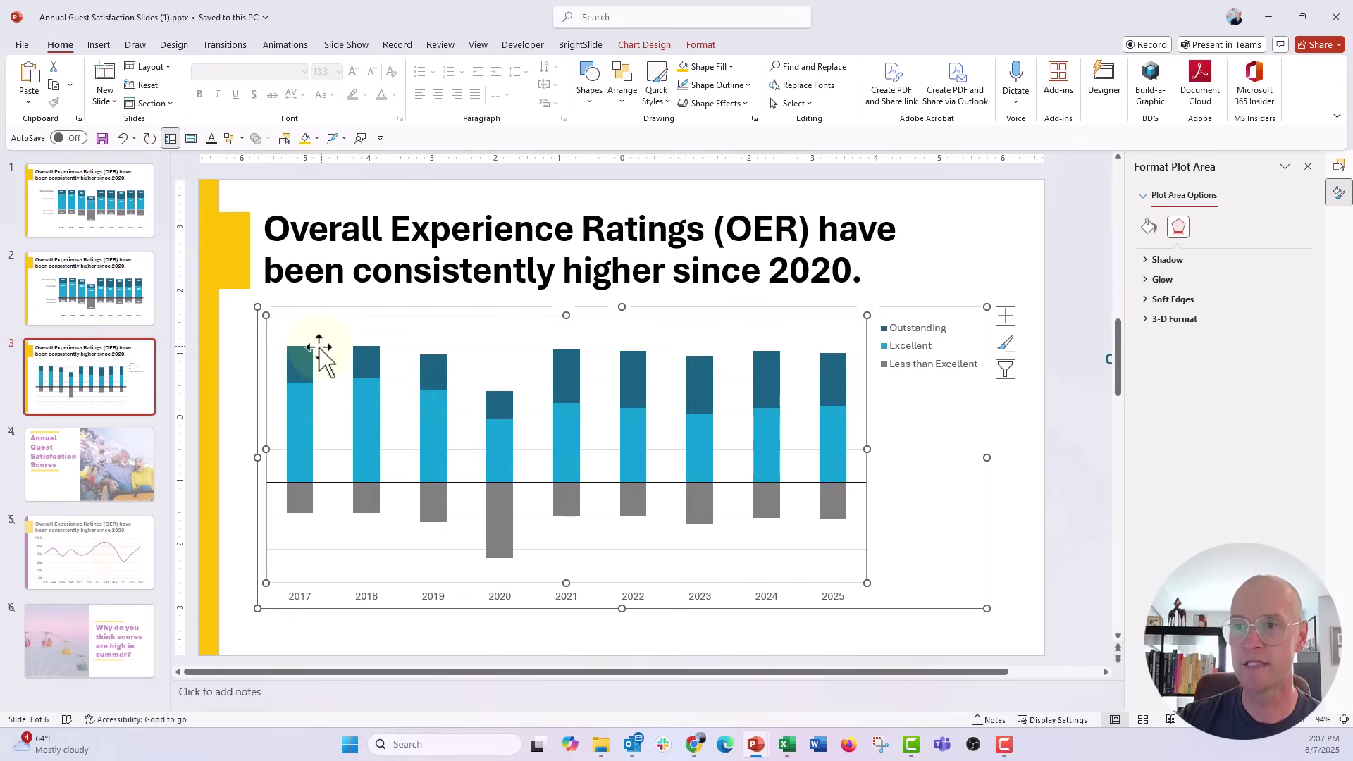
left_click(276, 348)
key("Escape")
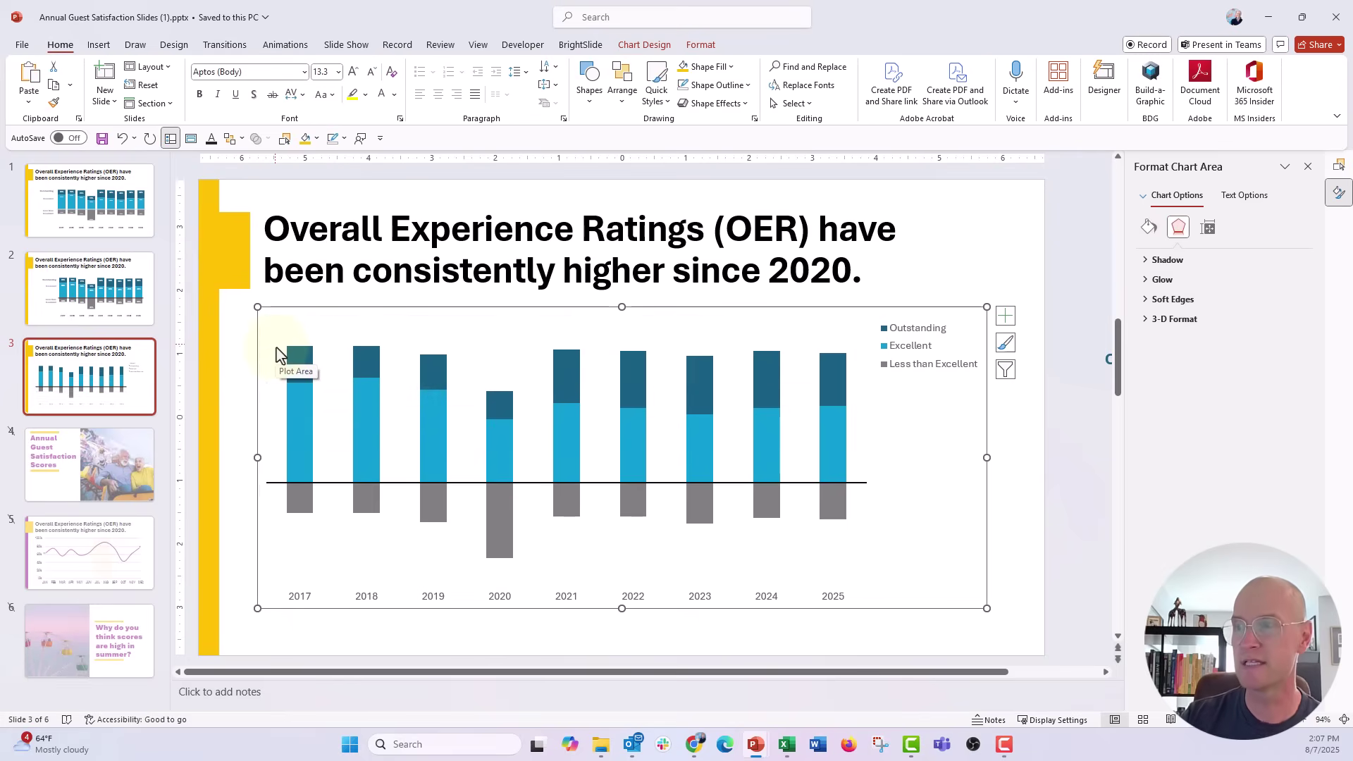
left_click(943, 357)
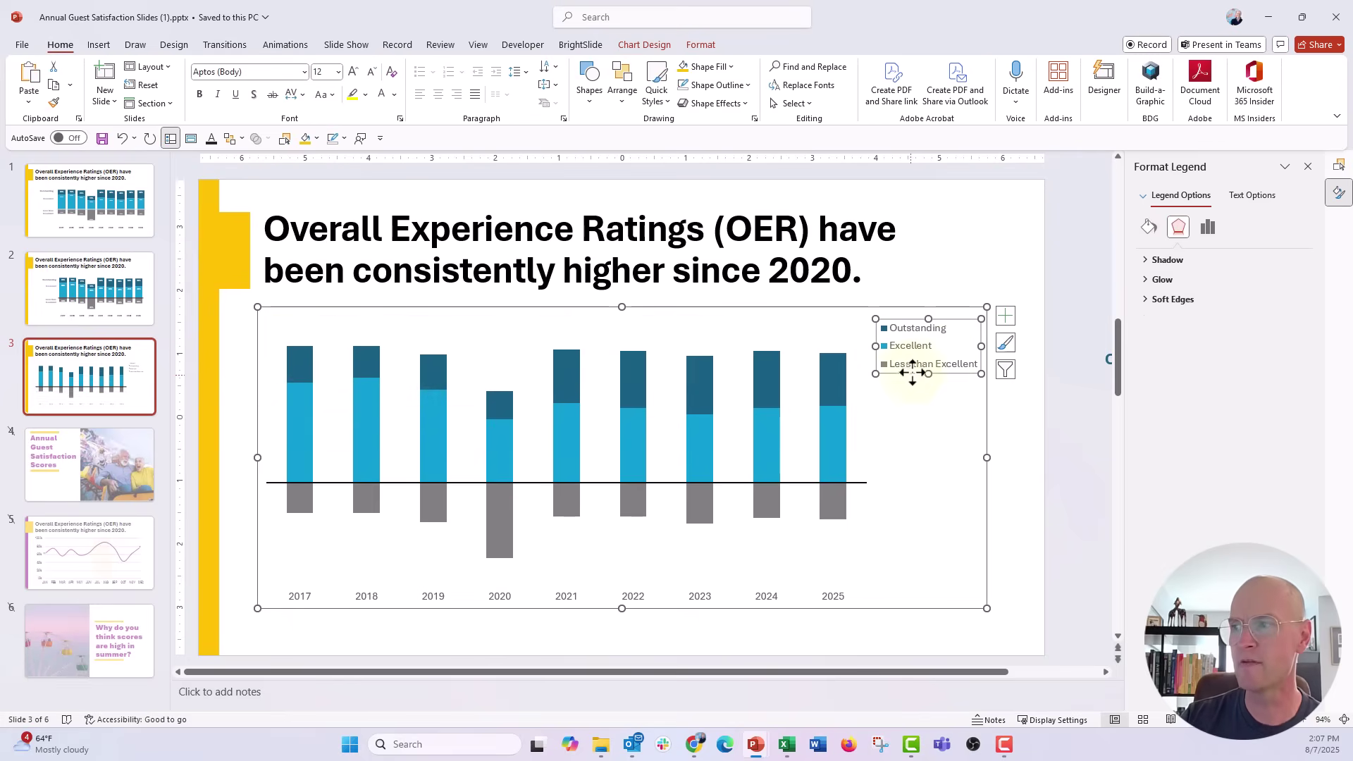
key("Delete")
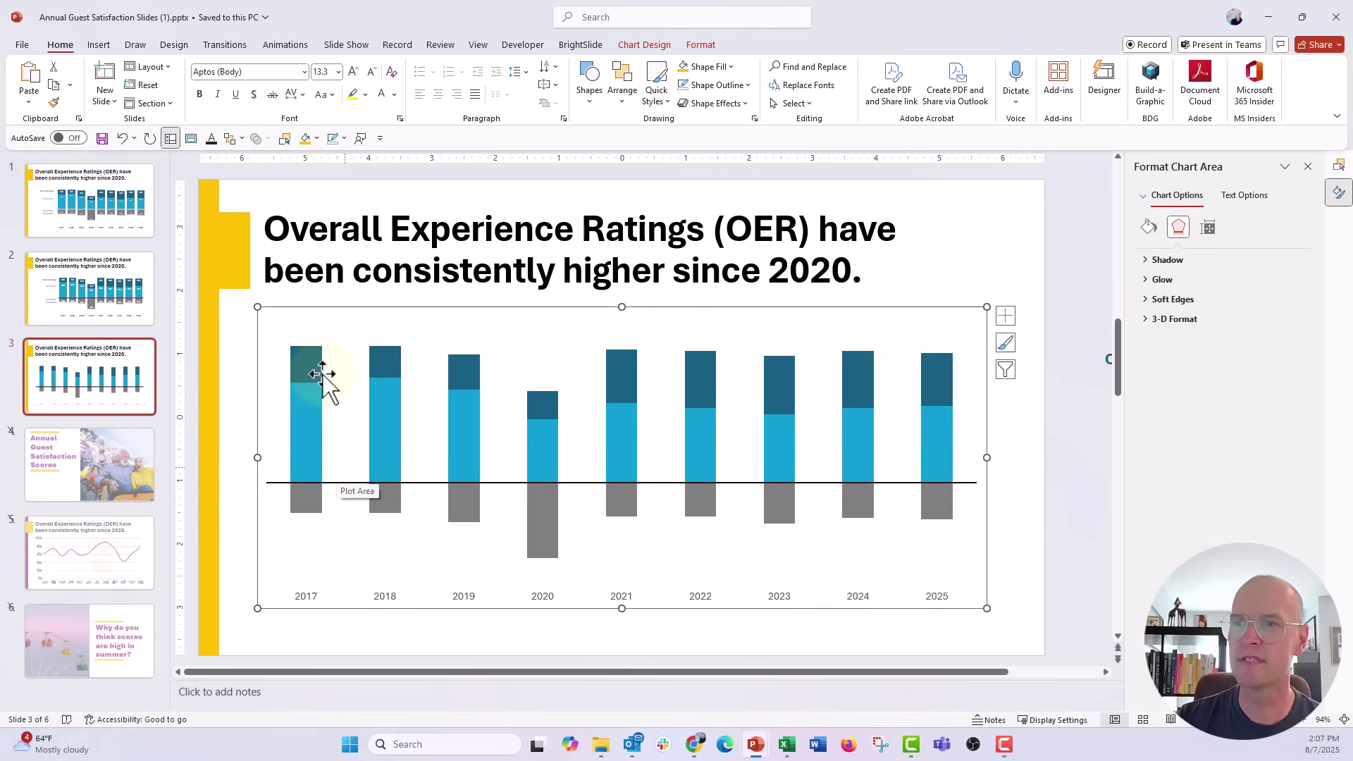
- Set the column series gap width to 30%
left_click(301, 362)
left_click(1206, 229)
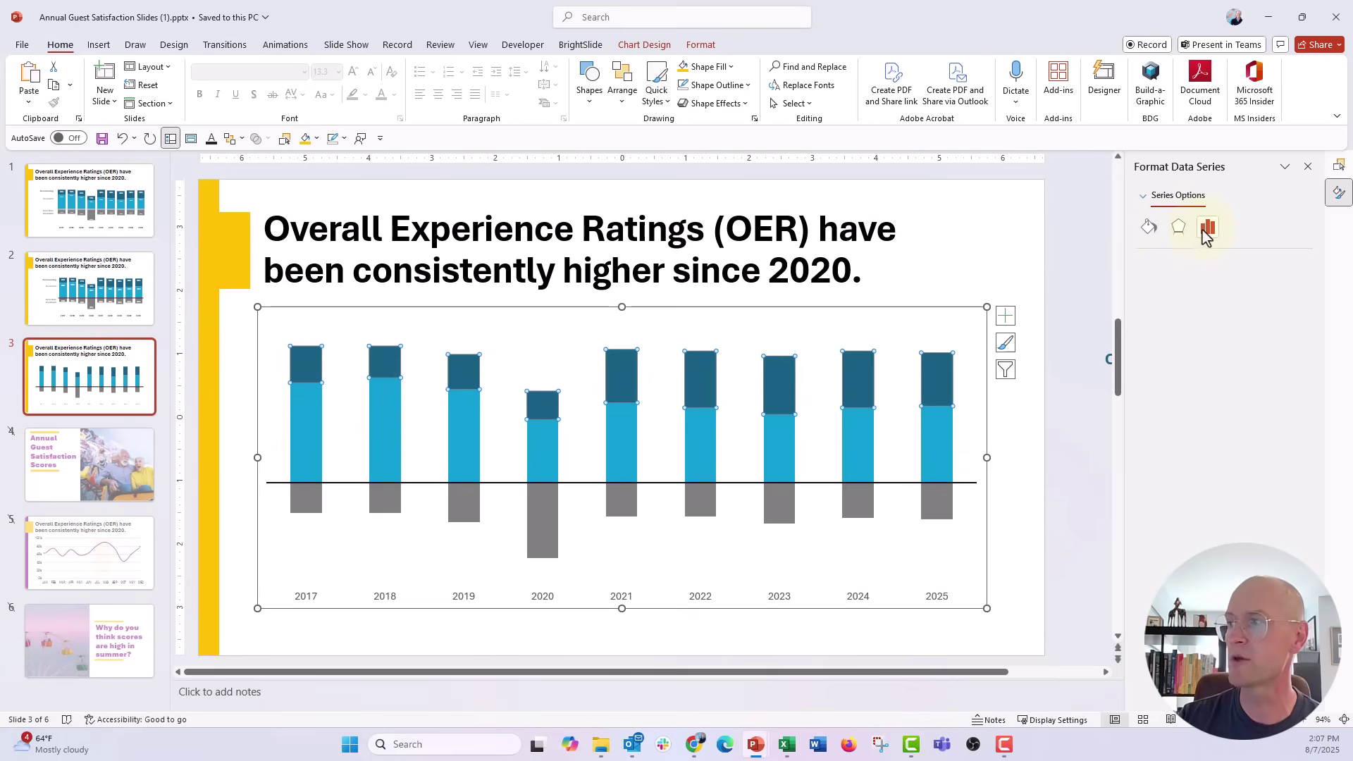
left_click_drag(1273, 349, 1218, 354)
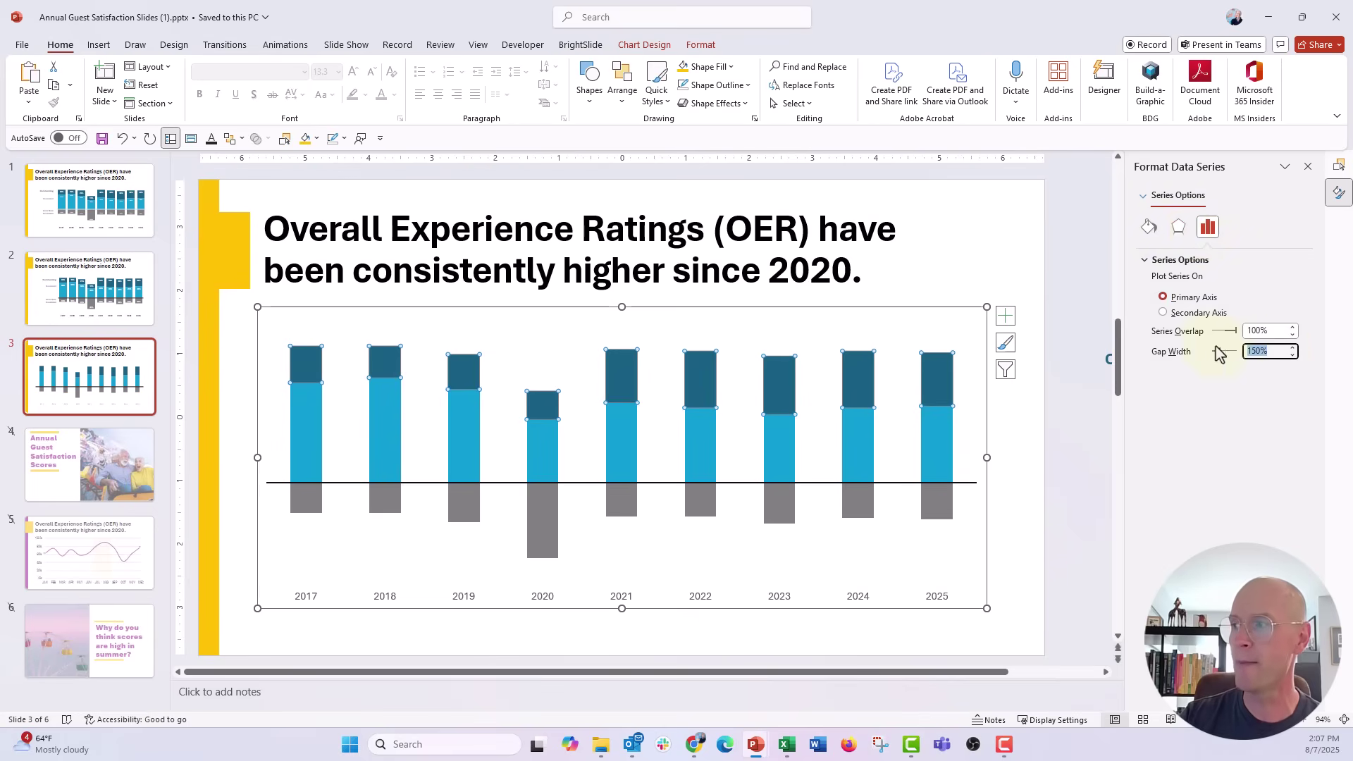
type("30")
key("Return")
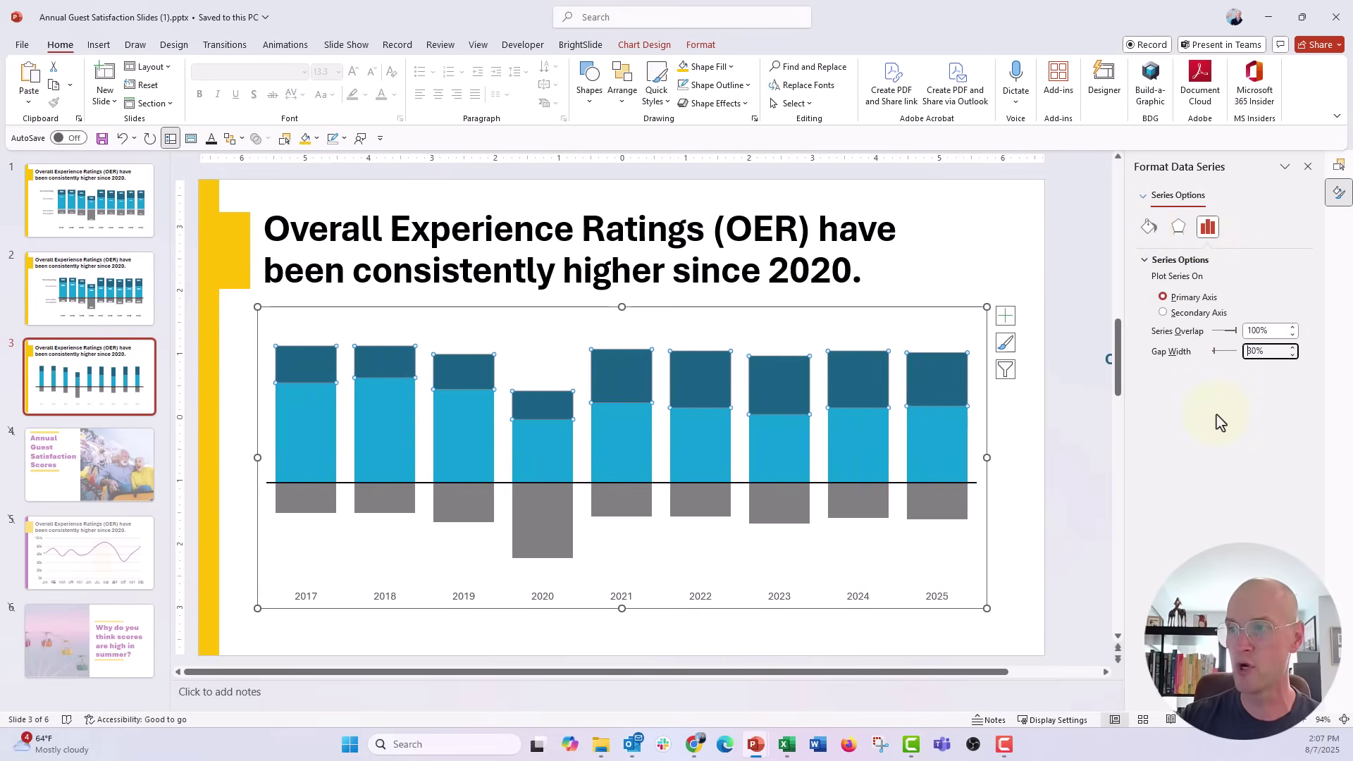